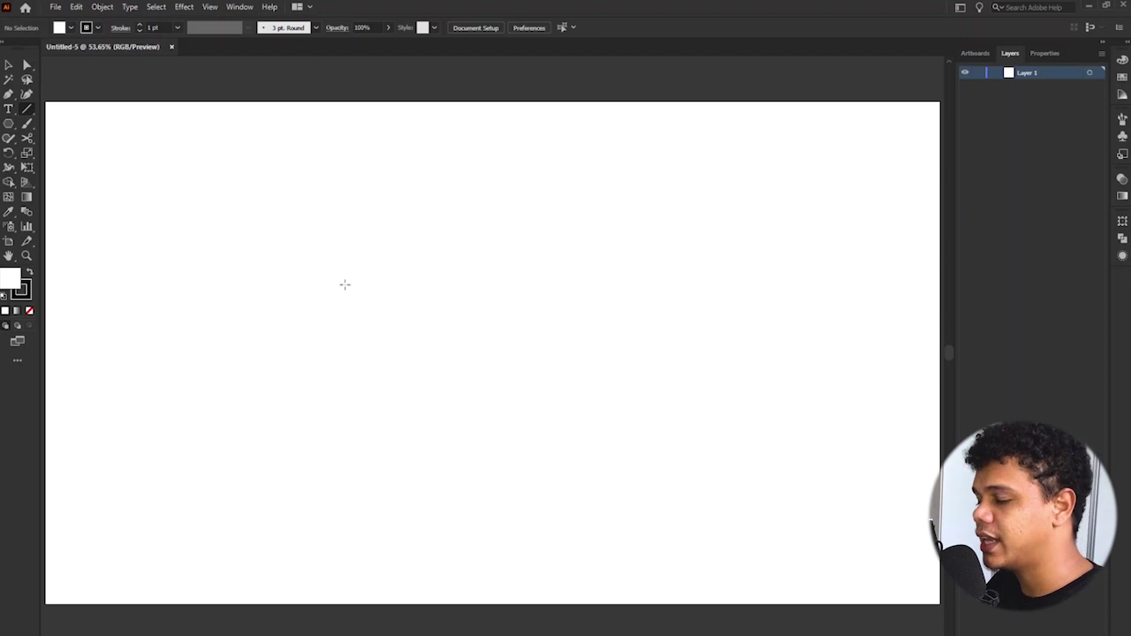
Draw a vertical line about 495 px long in the artboard's upper part and place a copy about 45 px to its right.
left_click_drag(309, 151, 308, 380)
key("v")
left_click(379, 206)
left_click_drag(309, 175, 330, 172)
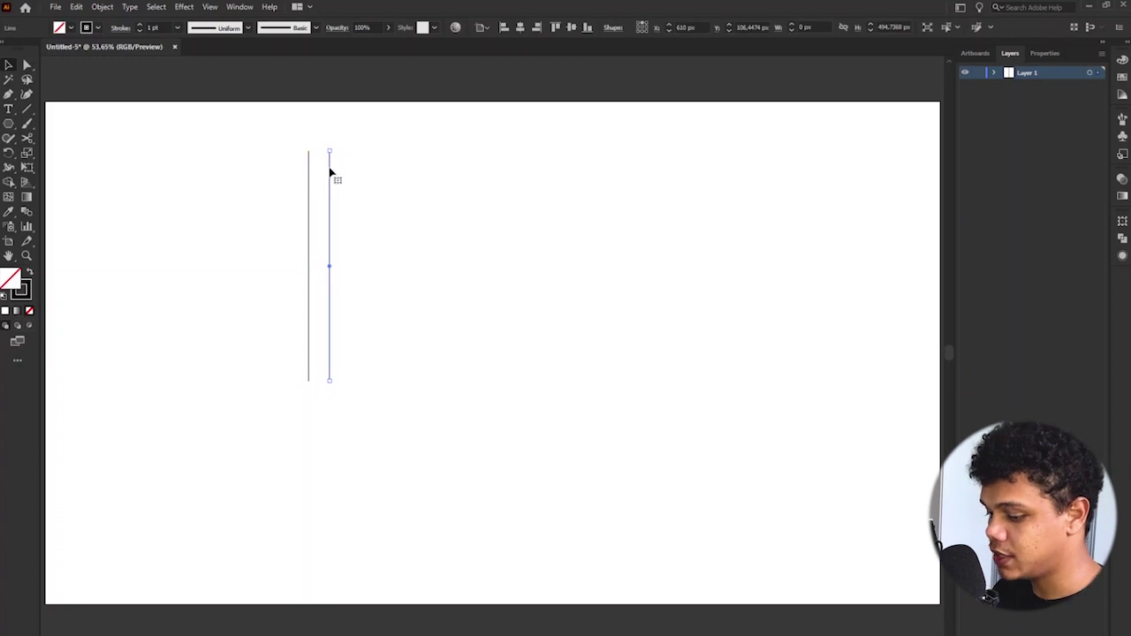
Repeat the line copy seven times to make nine evenly spaced vertical lines.
key("ctrl+d")
key("ctrl+d")
key("ctrl+d")
key("ctrl+d")
key("ctrl+d")
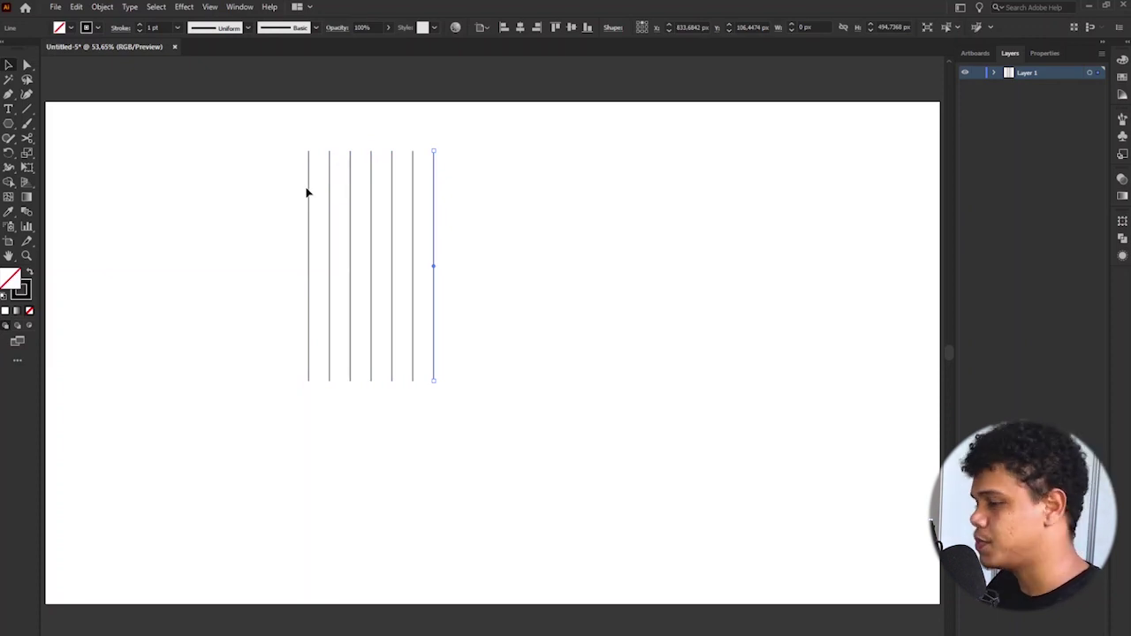
key("ctrl+d")
key("ctrl+d")
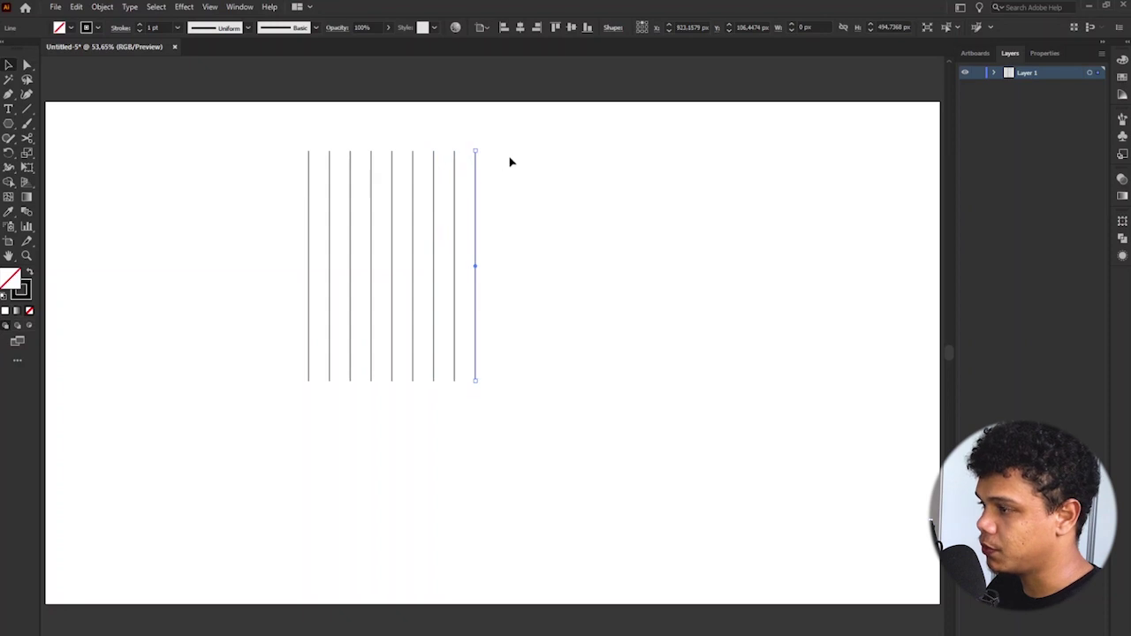
left_click(504, 162)
Group the two leftmost vertical lines to check the spacing between them.
left_click_drag(288, 135, 351, 162)
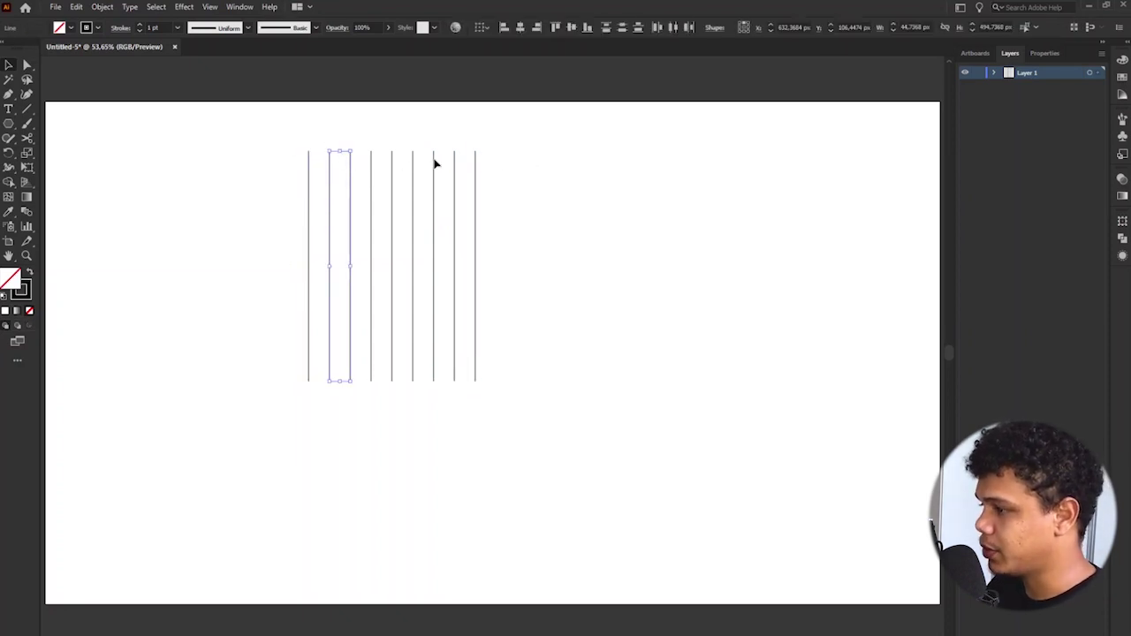
left_click_drag(294, 132, 332, 165)
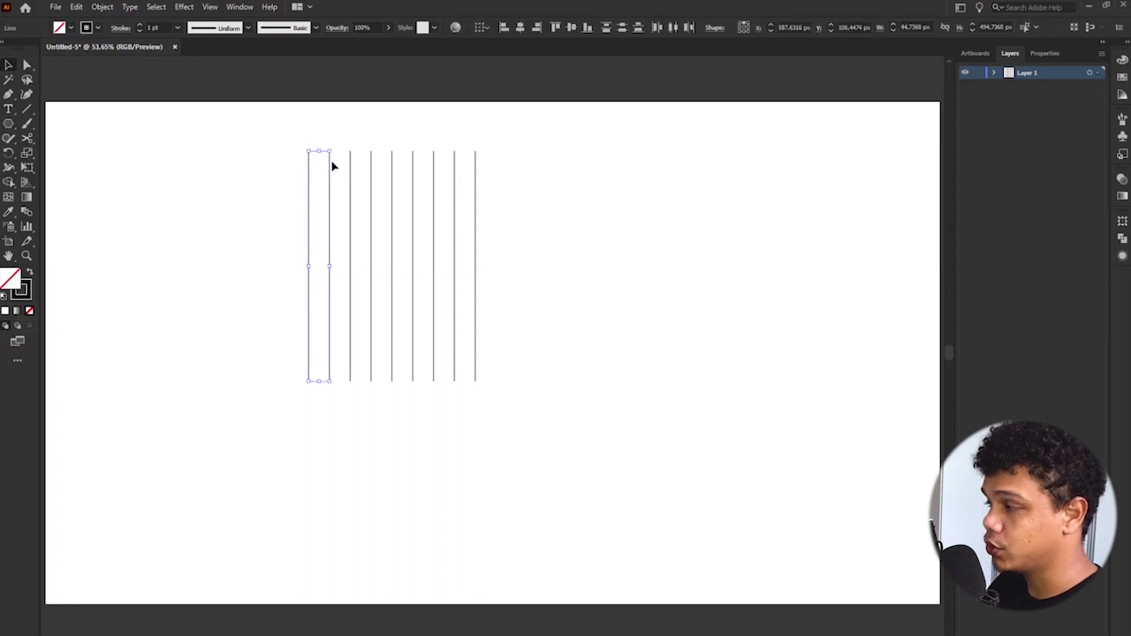
key("ctrl+g")
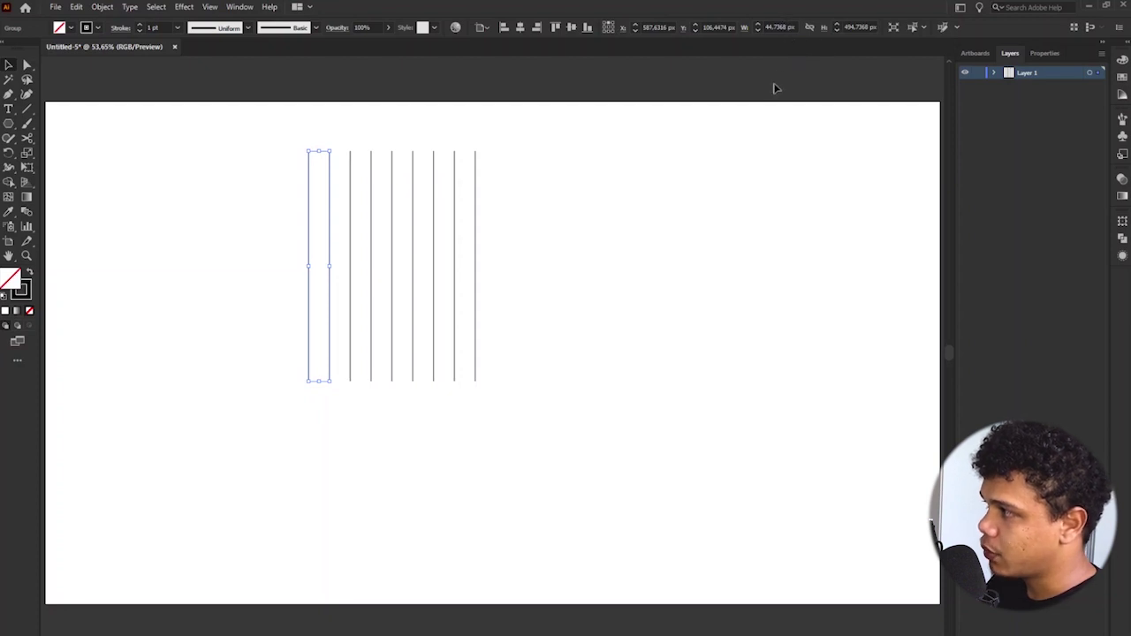
Delete all the vertical lines except the leftmost one.
left_click(568, 124)
left_click_drag(542, 127, 298, 197)
key("Delete")
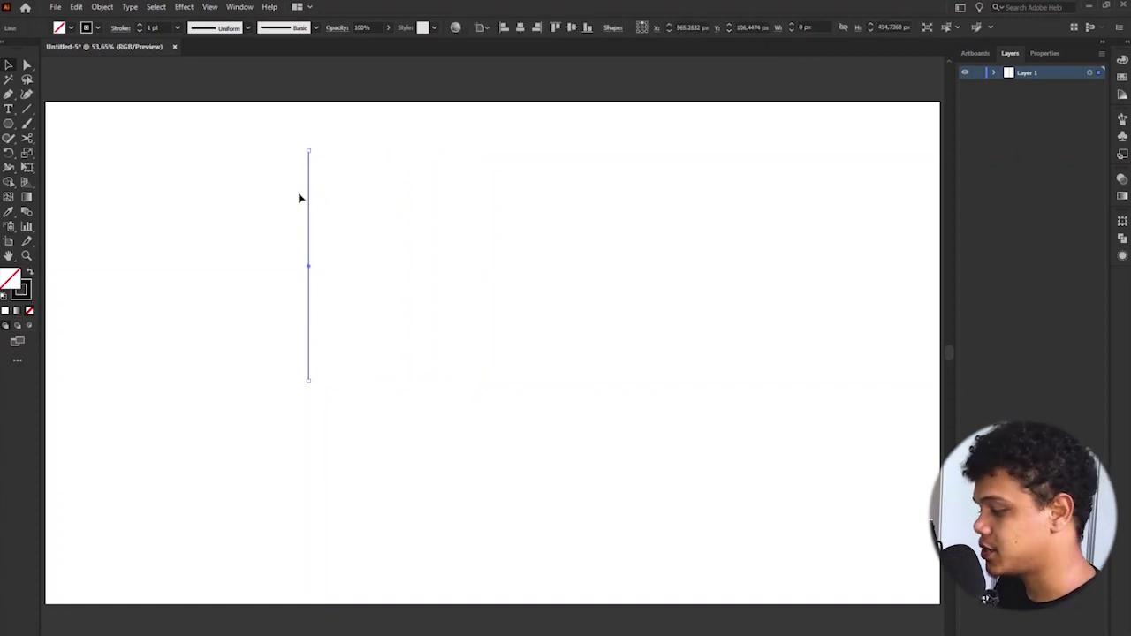
Copy the vertical line 50 px horizontally with Move and repeat the copy four times to get six evenly spaced lines.
key("Return")
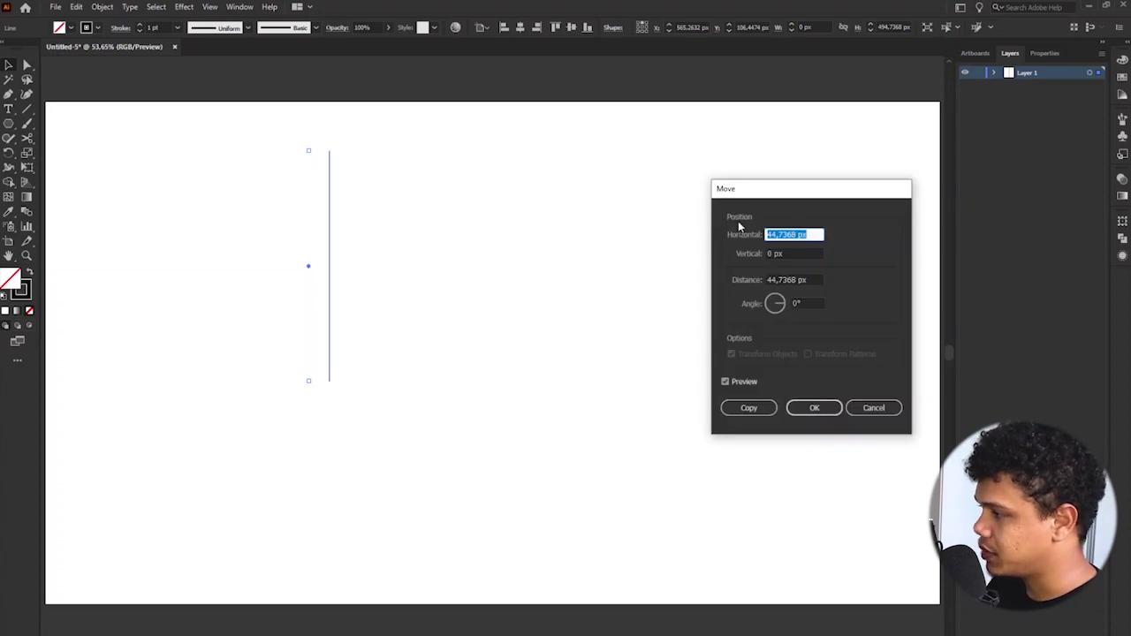
type("50")
key("Tab")
left_click(749, 407)
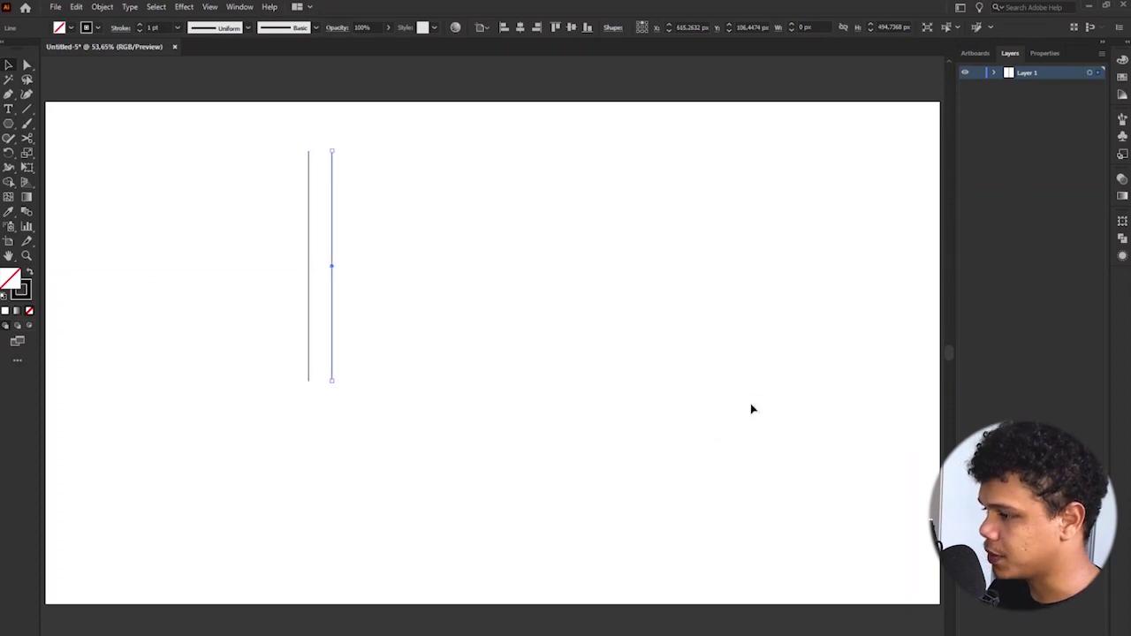
key("ctrl+d")
key("ctrl+d")
key("ctrl+d")
key("ctrl+d")
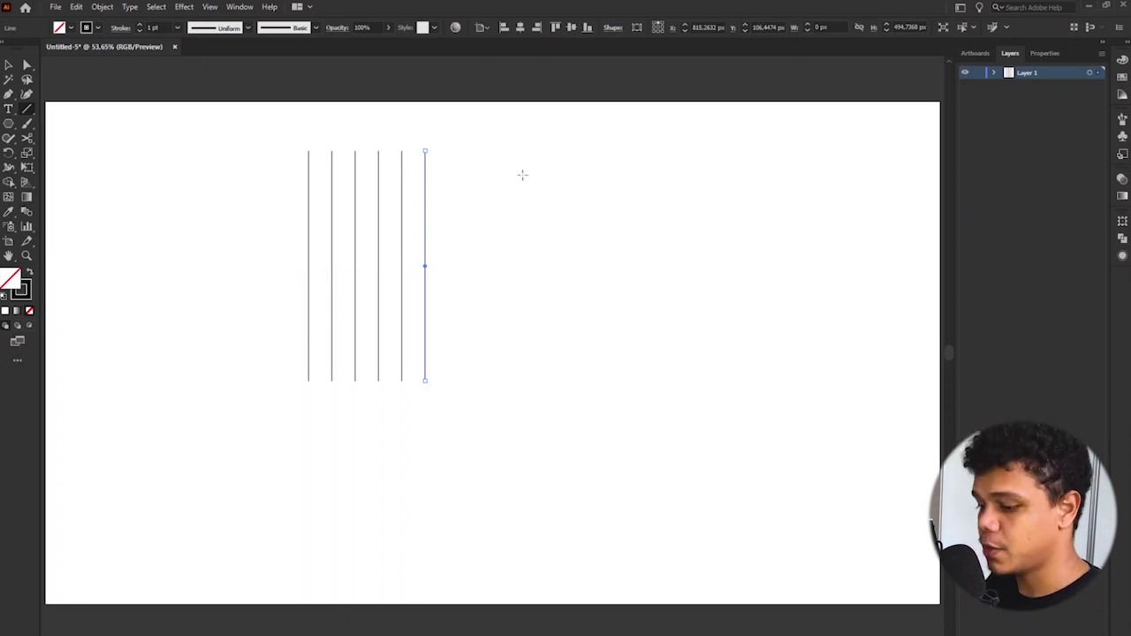
Draw a 250 px horizontal line from the first vertical line to the last and add an arrowhead at its end.
key("v")
left_click(504, 198)
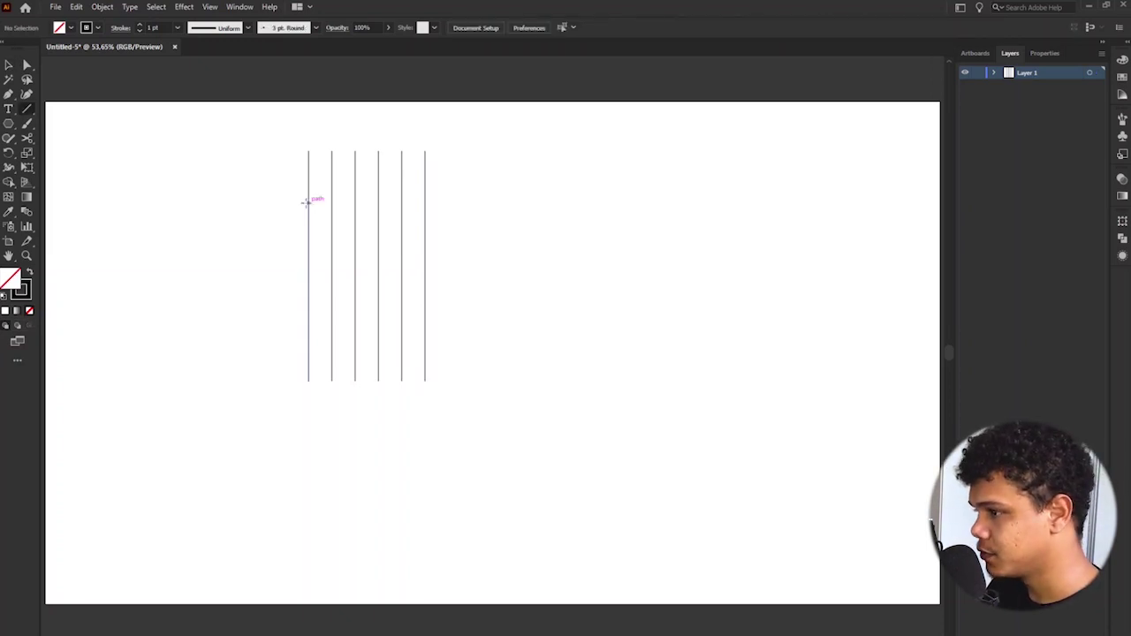
left_click_drag(309, 200, 425, 202)
left_click(120, 27)
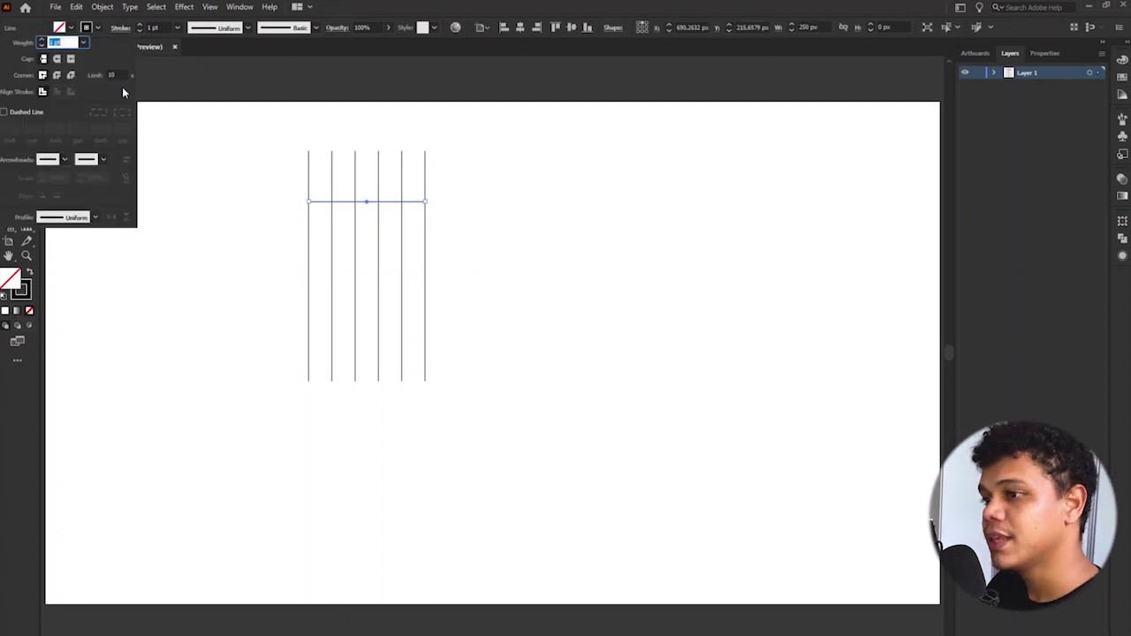
left_click(92, 162)
left_click(71, 234)
key("ctrl+shift+a")
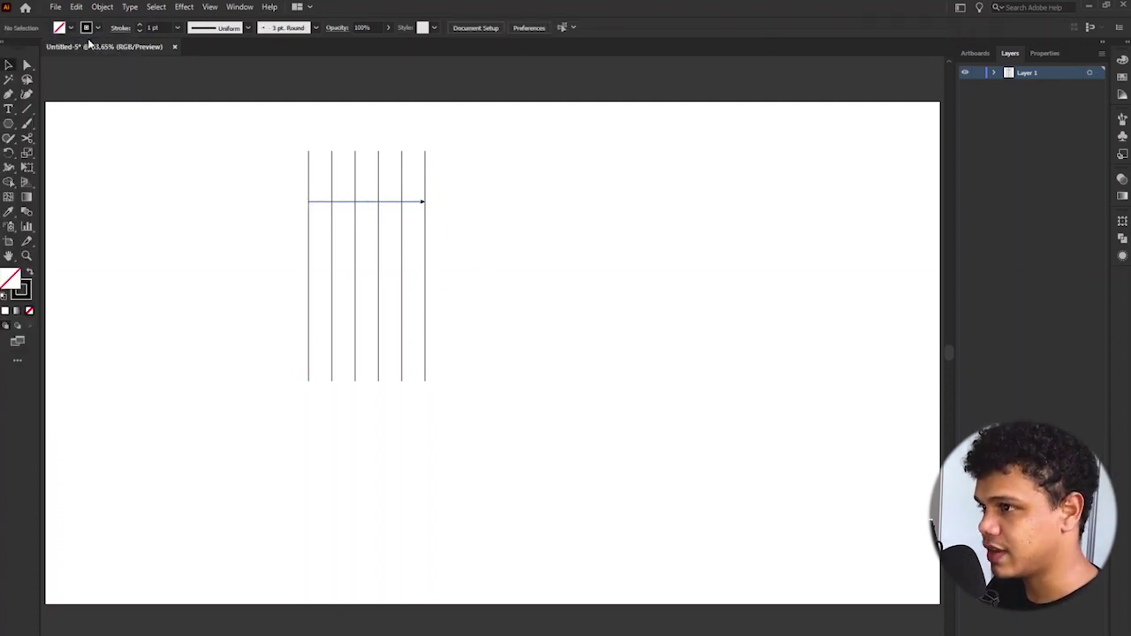
Rotate all the lines and the arrow about 47.5° counterclockwise, and delete everything except the lowest diagonal line.
left_click_drag(507, 164, 268, 254)
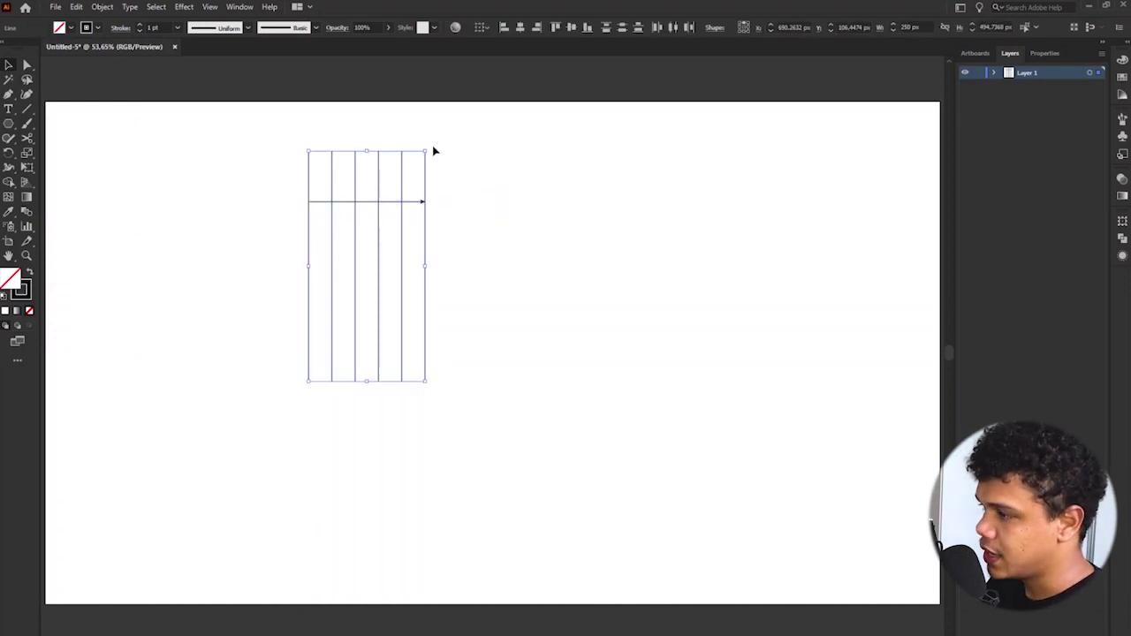
left_click_drag(431, 148, 332, 139)
left_click(278, 246)
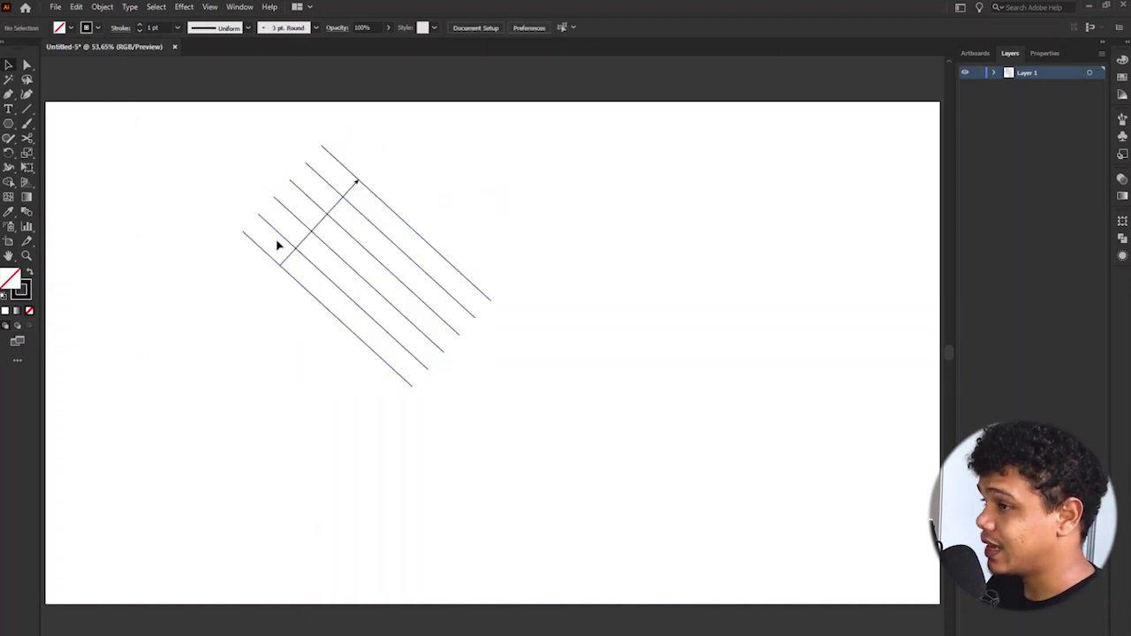
left_click_drag(453, 150, 306, 278)
key("Delete")
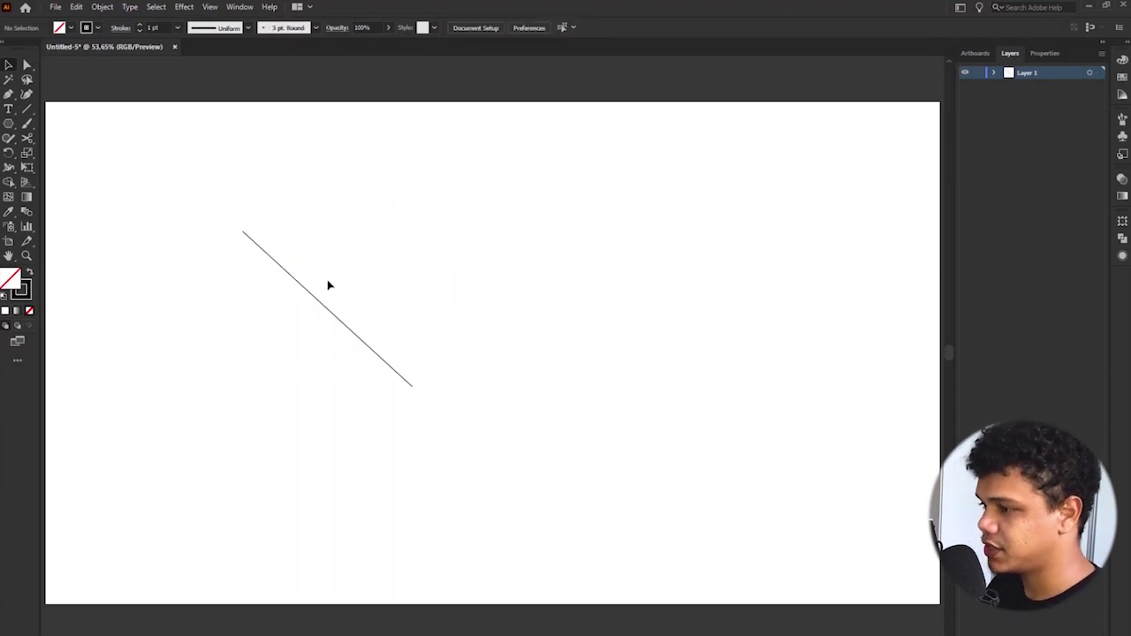
Try offsetting a copy of the diagonal line 40 px horizontally in 10 px nudges, and delete the copy.
left_click(309, 293)
left_click(309, 293)
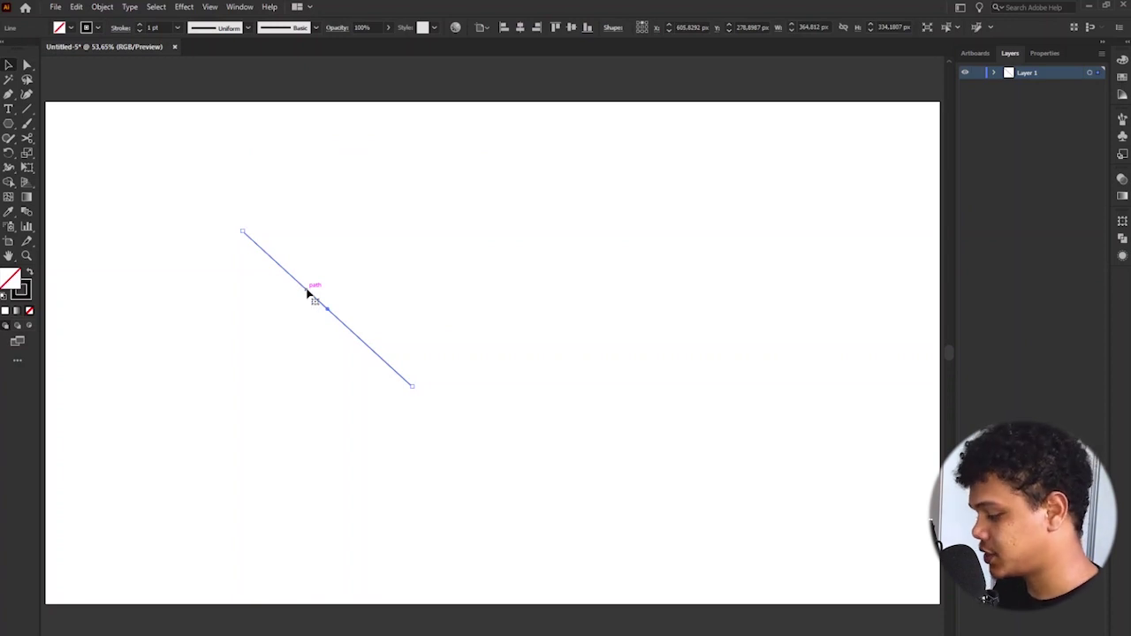
key("shift+Right")
key("shift+Right")
key("shift+Right")
key("shift+Right")
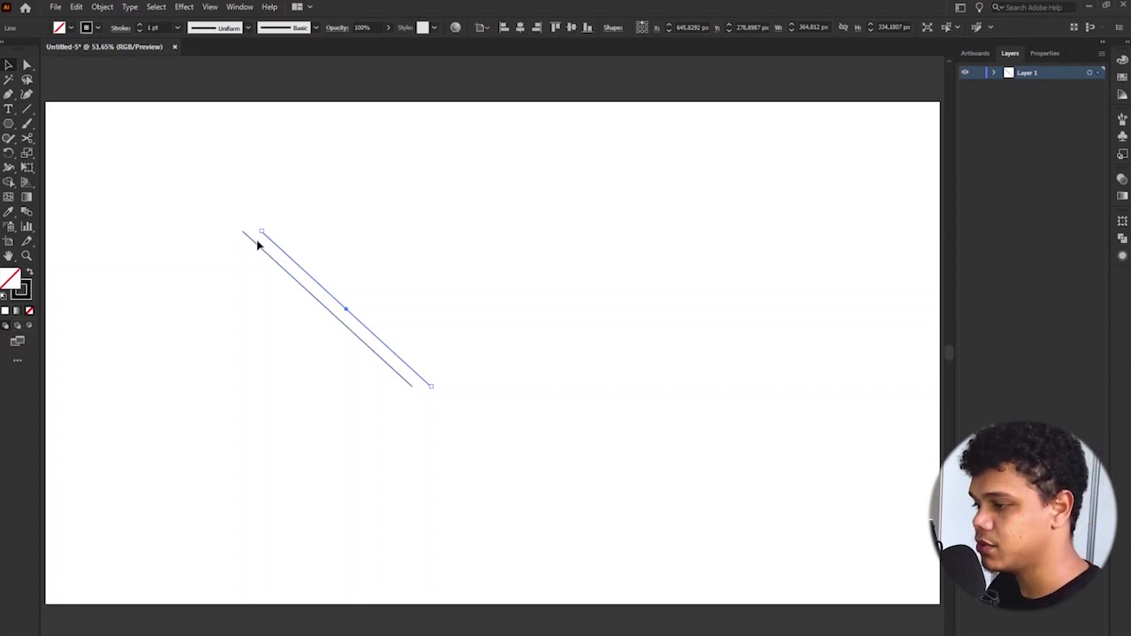
key("Delete")
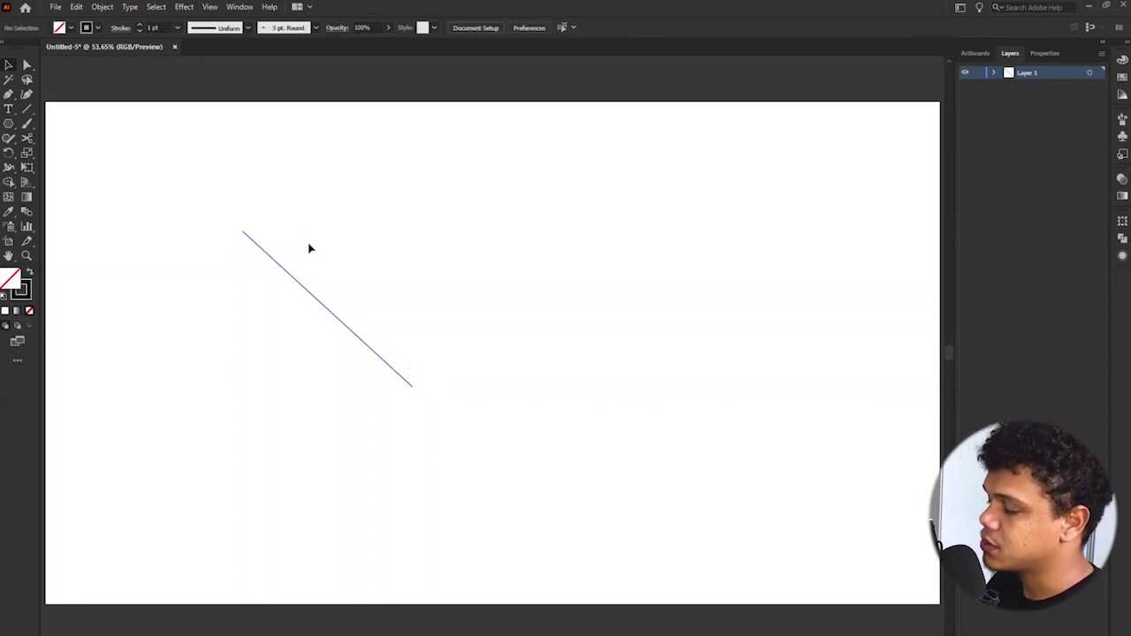
left_click_drag(309, 248, 281, 312)
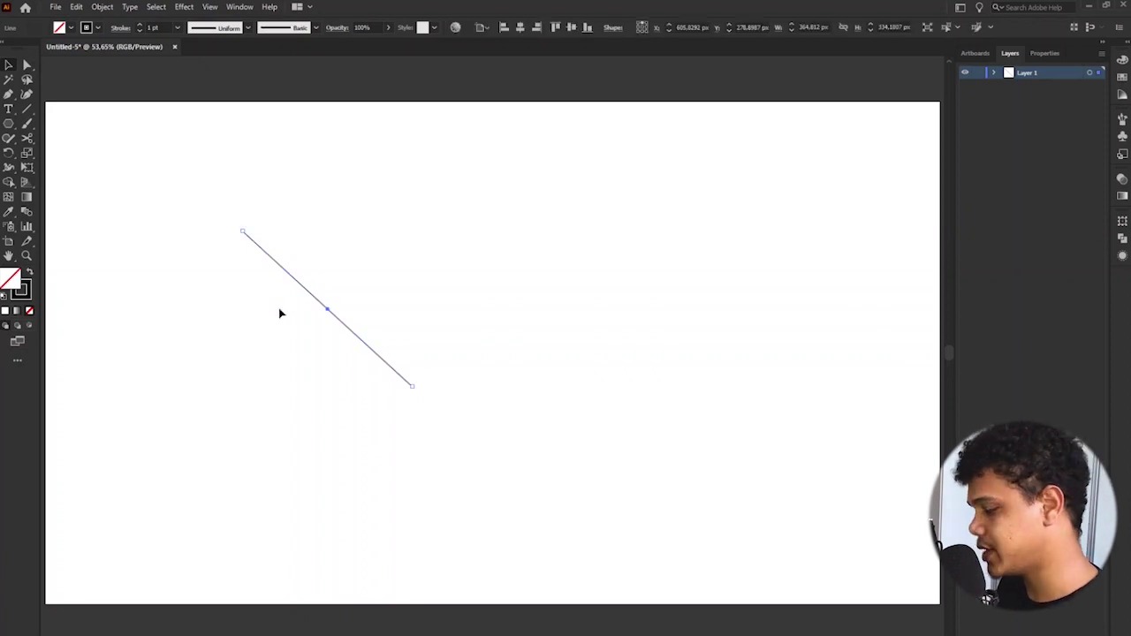
key("Return")
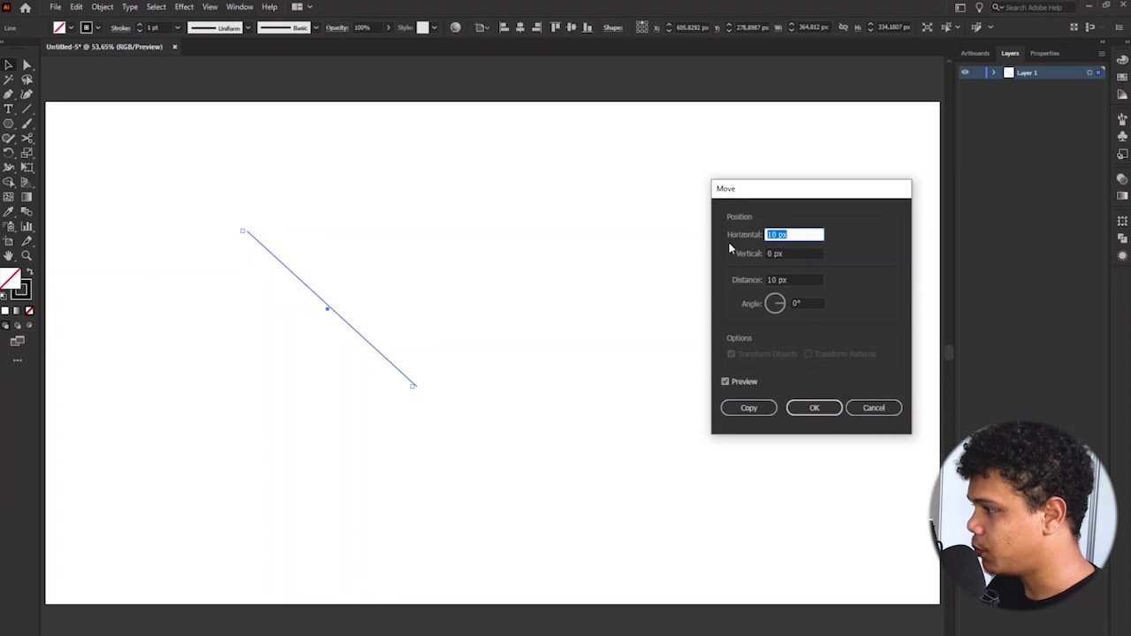
left_click(809, 281)
key("Return")
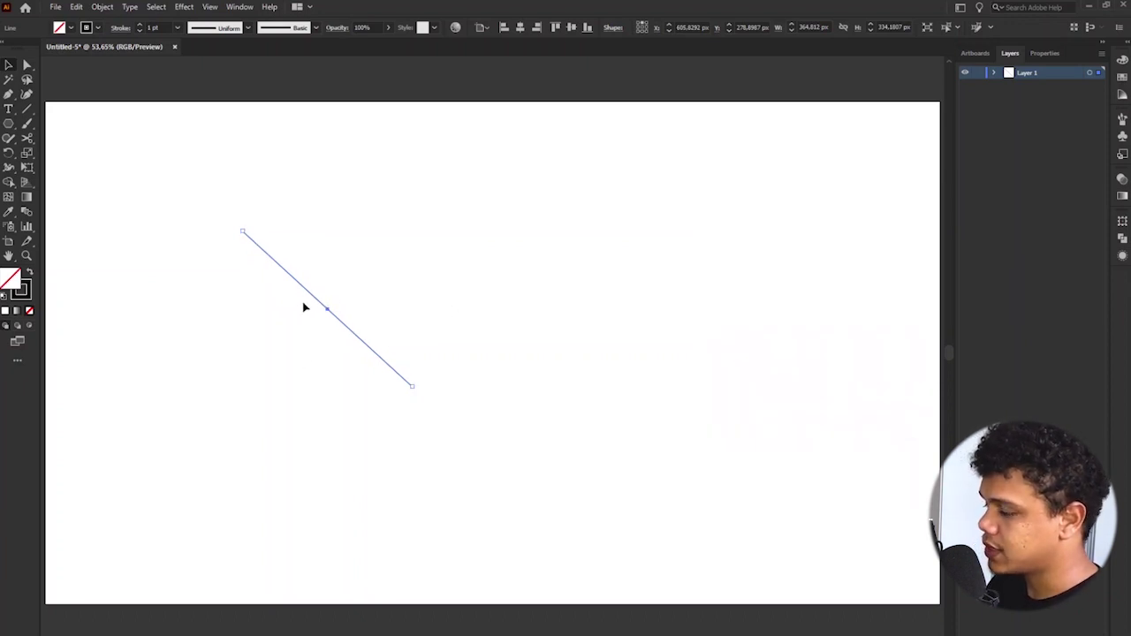
Set the diagonal line's angle to 315° in its transform properties.
left_click(1122, 221)
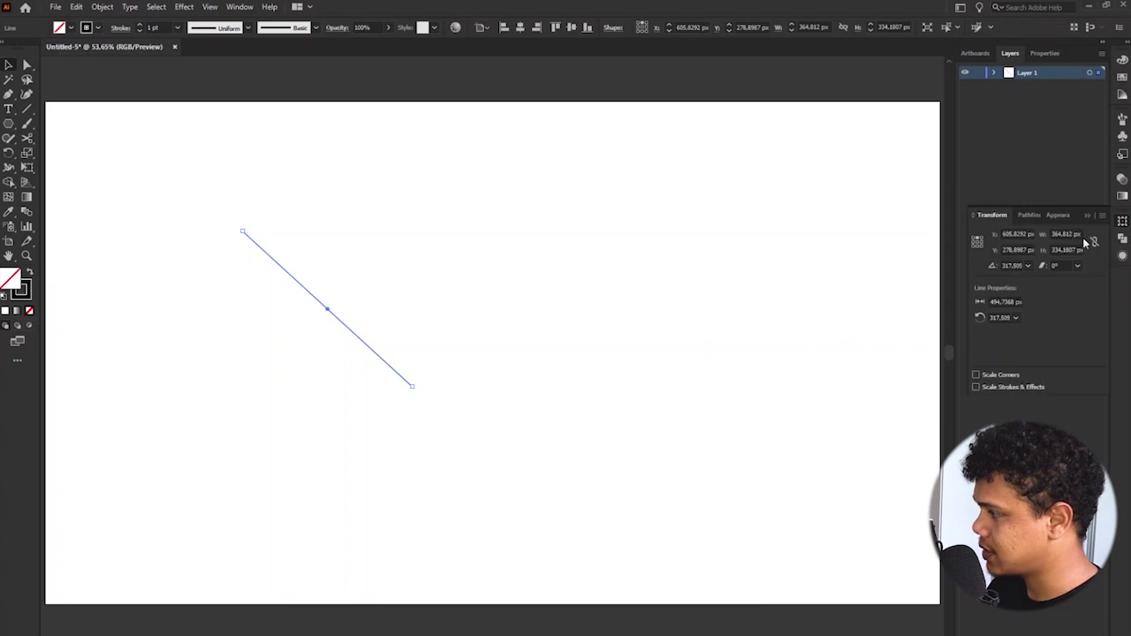
left_click(999, 317)
key("ctrl+a")
type("315")
key("Return")
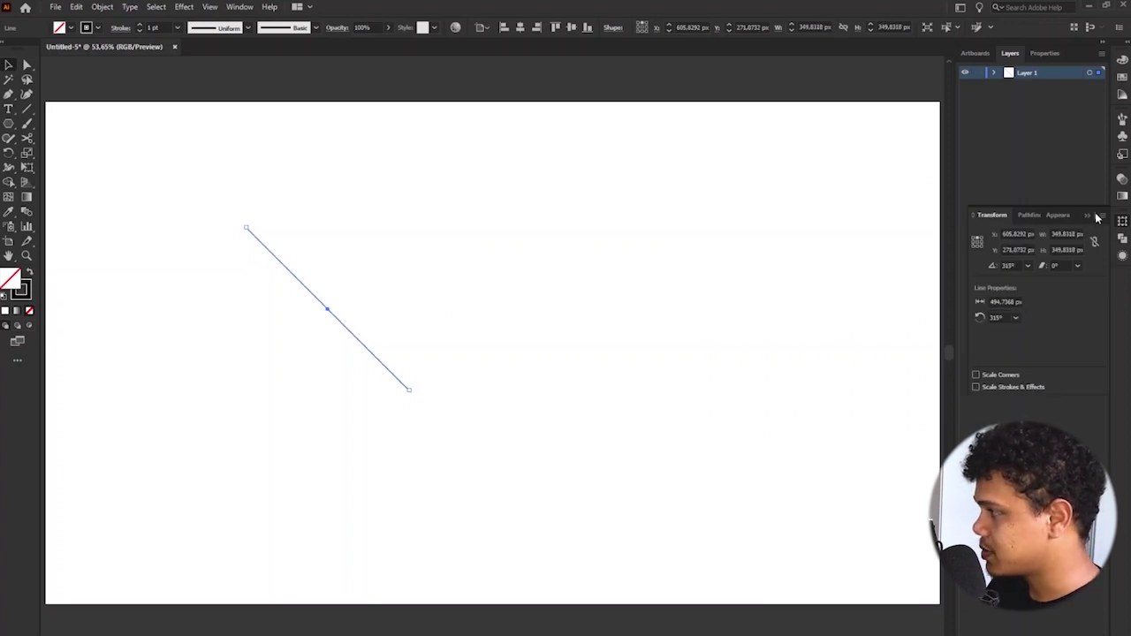
left_click(239, 8)
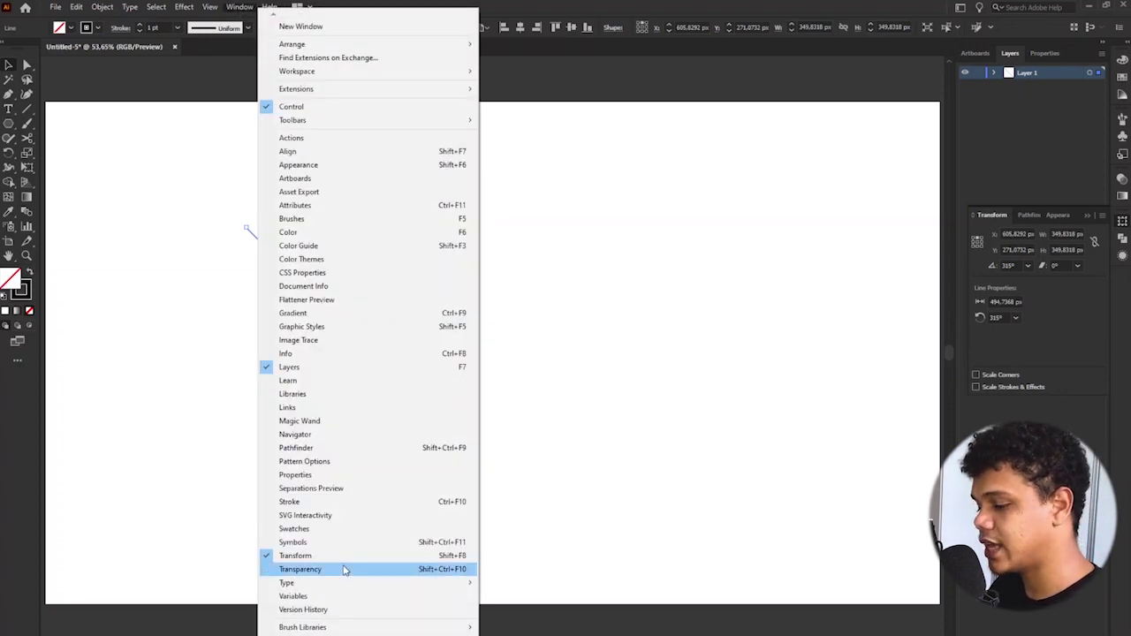
key("Escape")
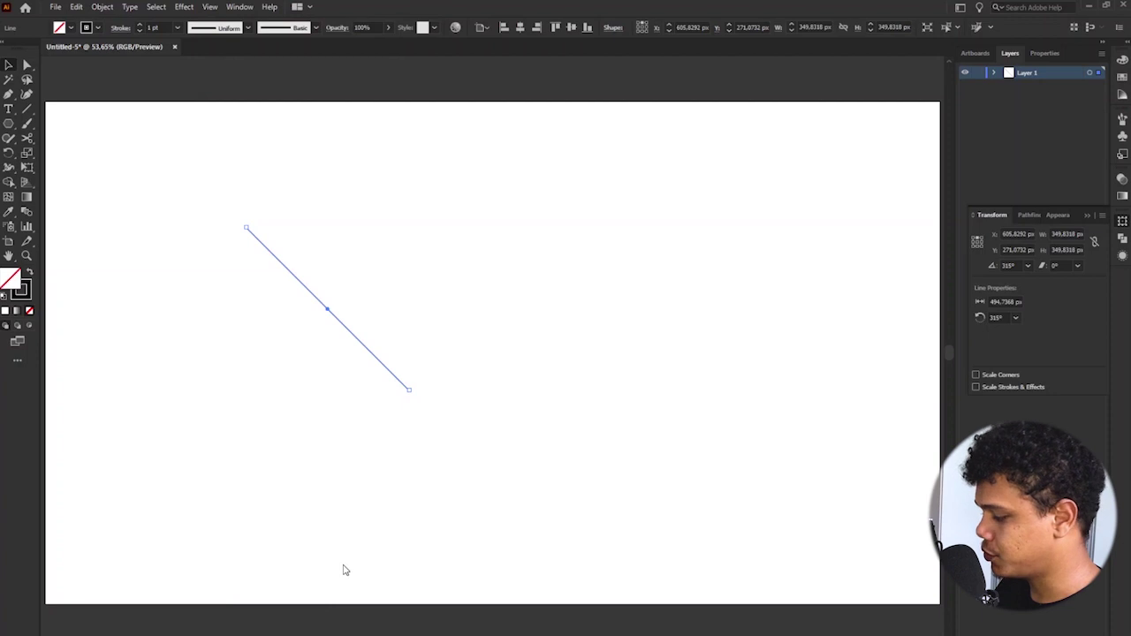
Start a Move of the diagonal line with an angle of 315° and a distance of 50 px.
key("shift+ctrl+m")
type("10")
key("Tab")
key("Tab")
key("Tab")
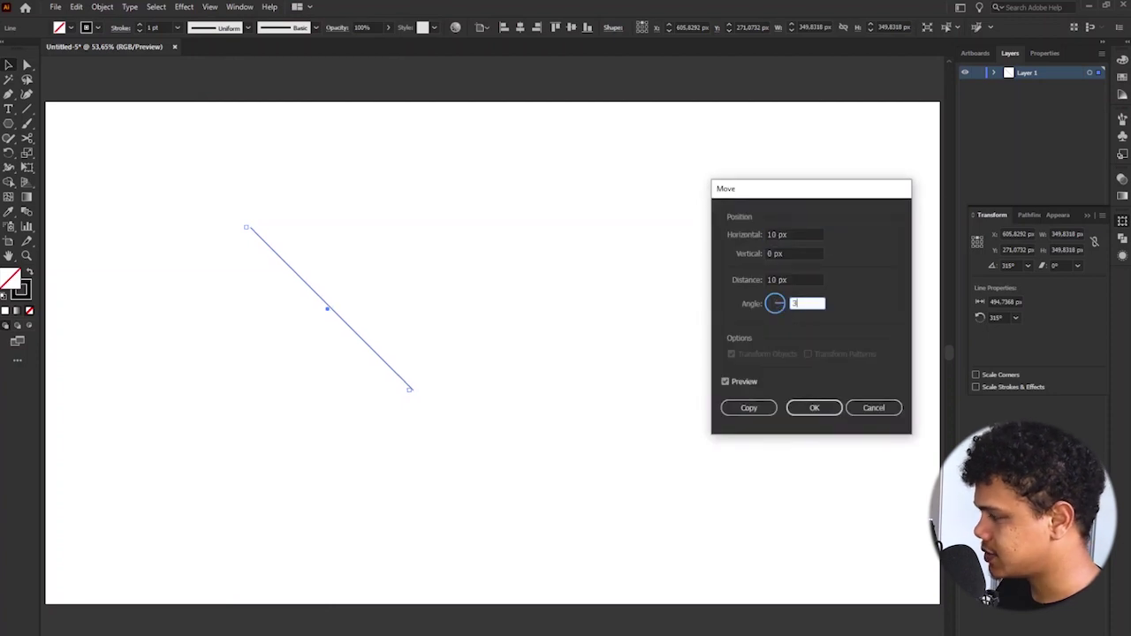
type("315")
key("shift+Tab")
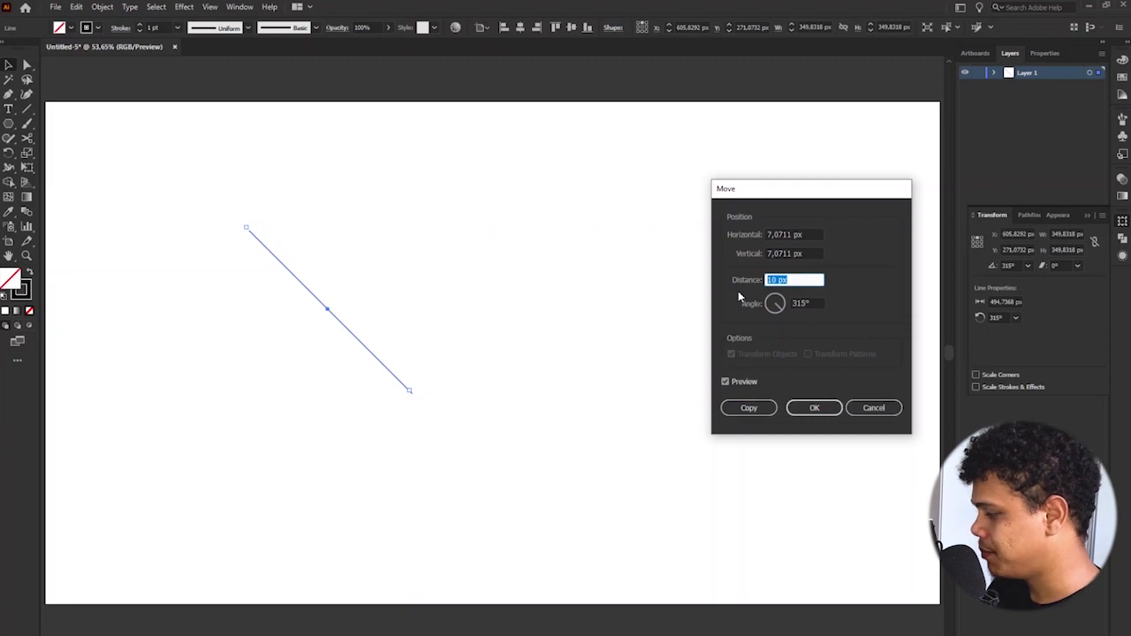
type("50")
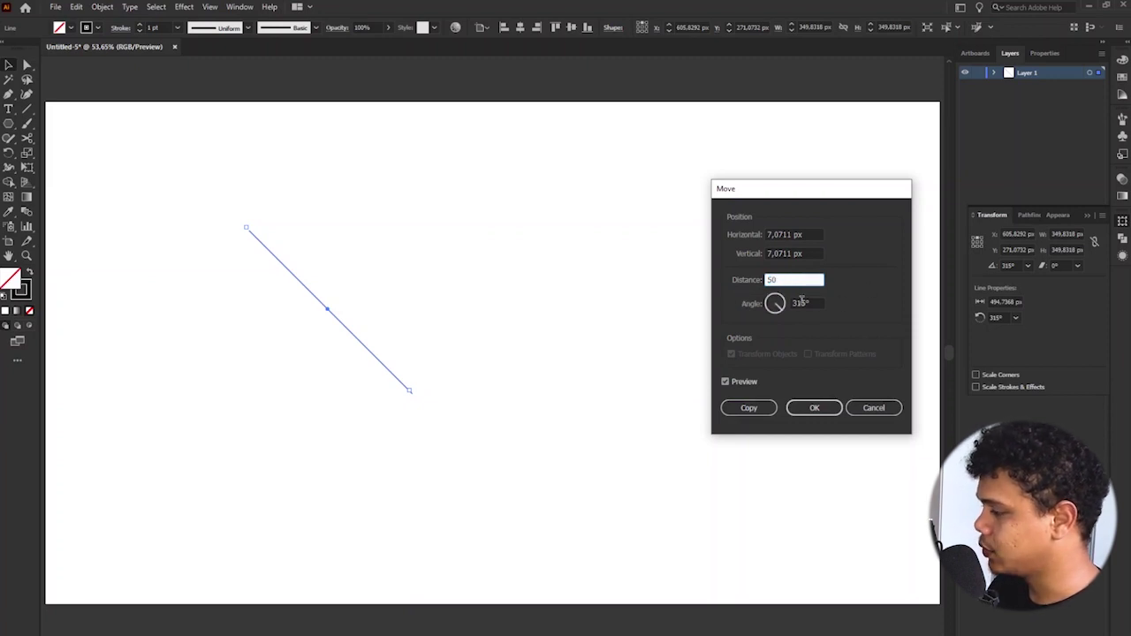
key("Tab")
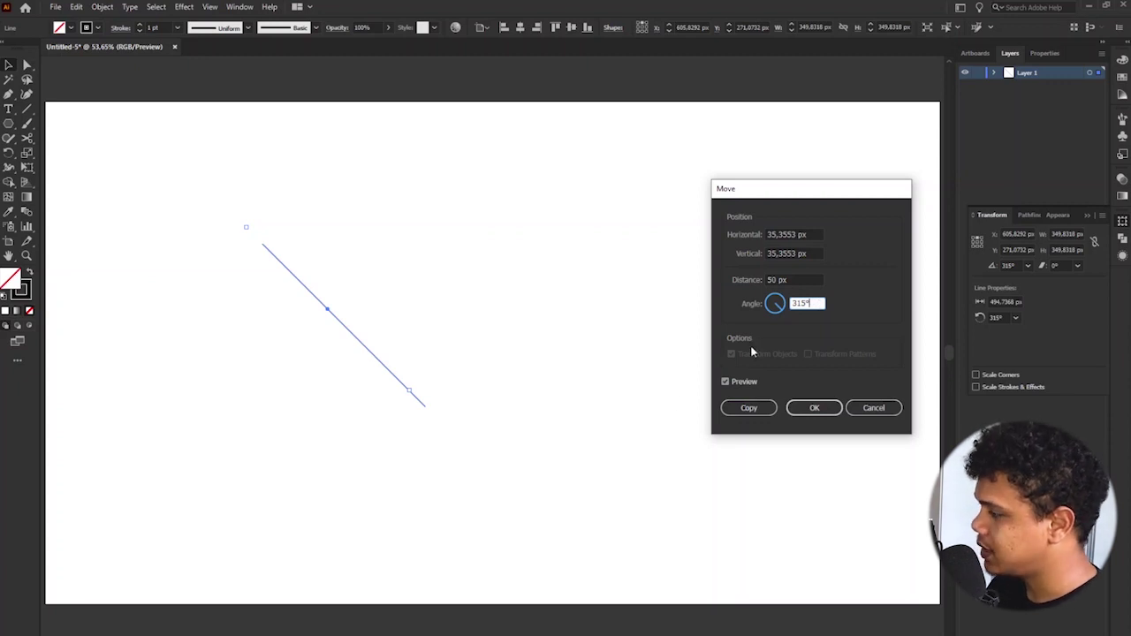
Subtract 90 from the move angle, set the distance to -50 px, and create the moved line as a copy.
type("-90")
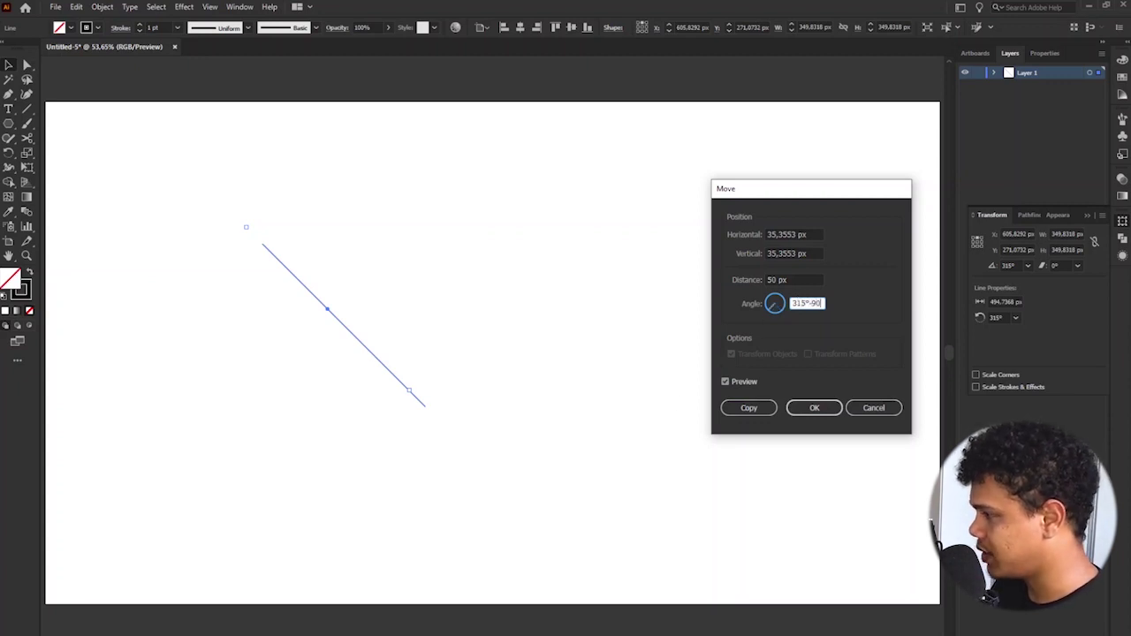
left_click(761, 283)
type("-")
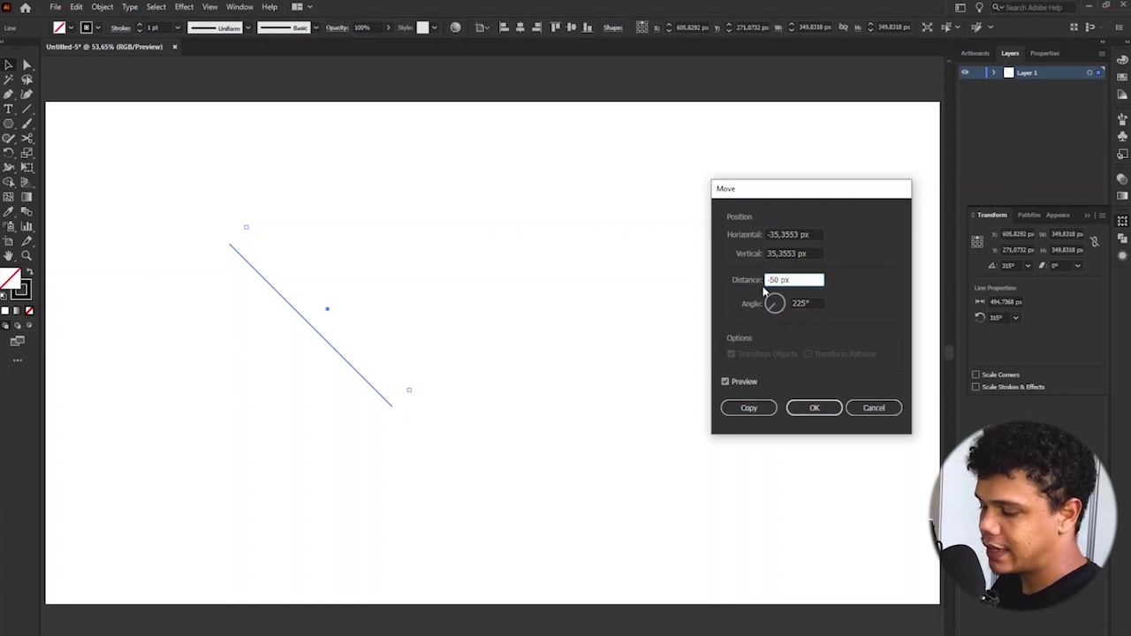
key("Tab")
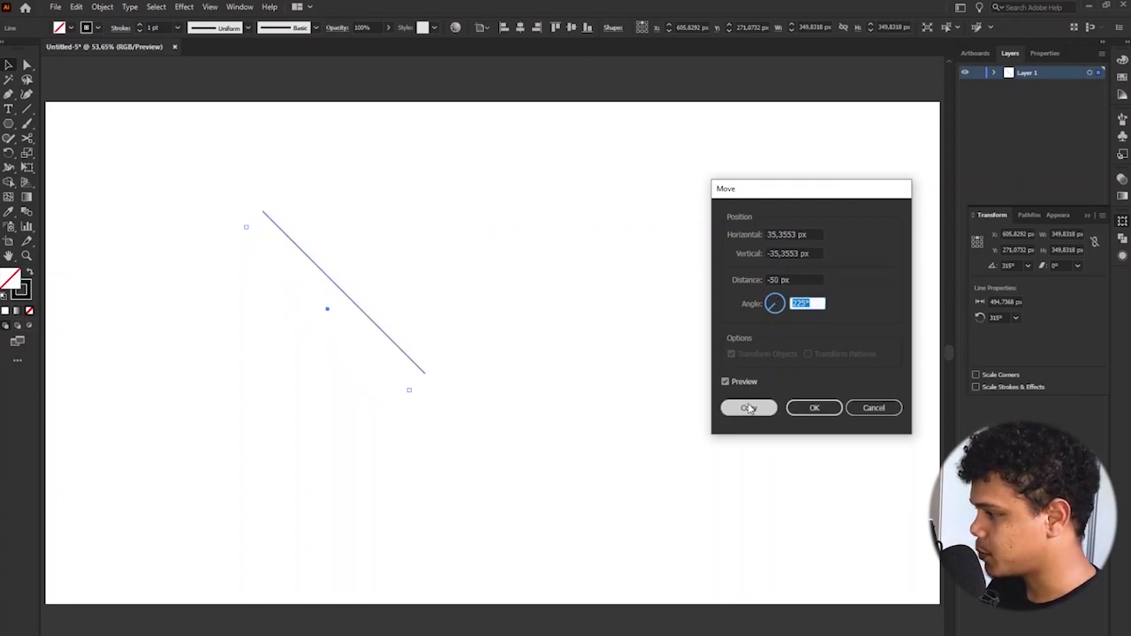
left_click(748, 407)
Repeat the diagonal copy five times to get seven evenly spaced parallel lines, and deselect them.
key("ctrl+d")
key("ctrl+d")
key("ctrl+d")
key("ctrl+d")
key("ctrl+d")
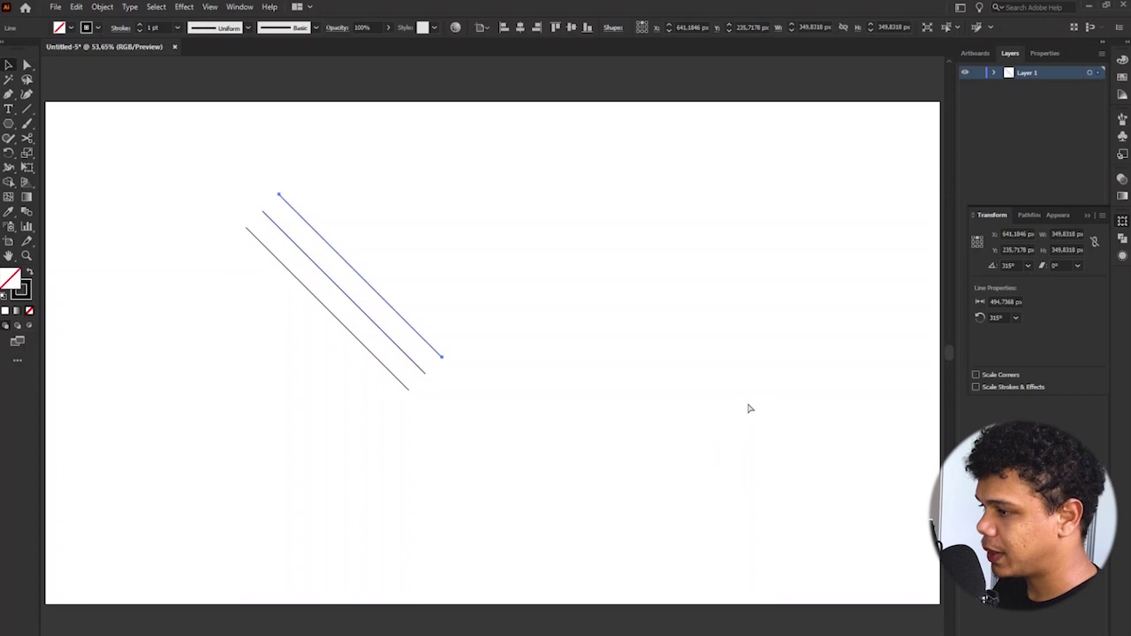
left_click(643, 334)
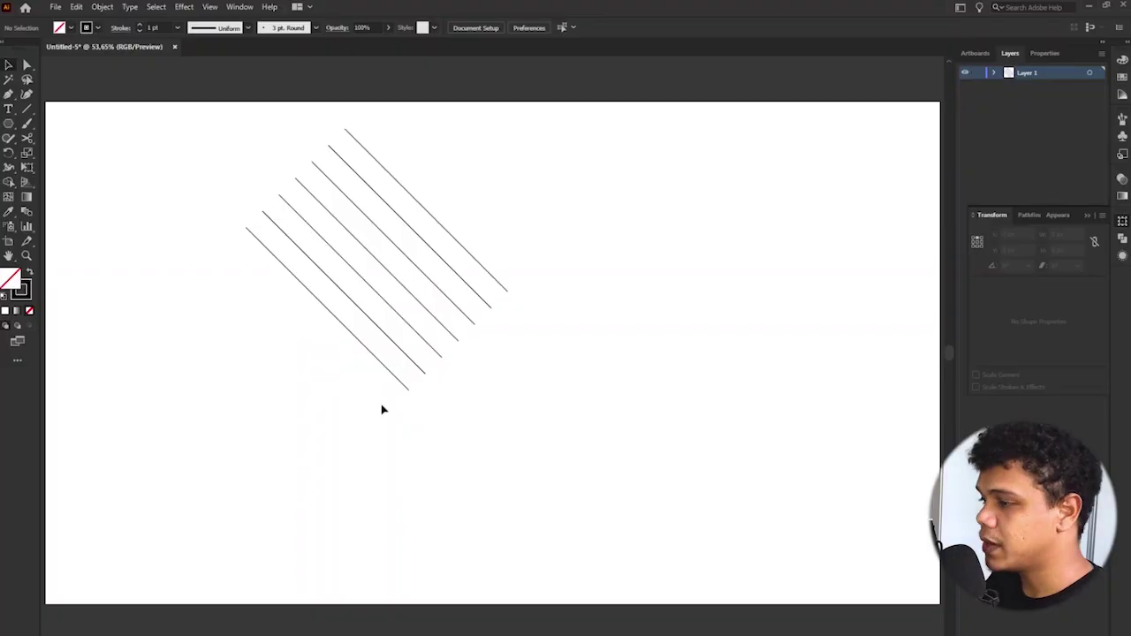
Delete all seven diagonal parallel lines from the artboard.
left_click_drag(504, 250, 310, 416)
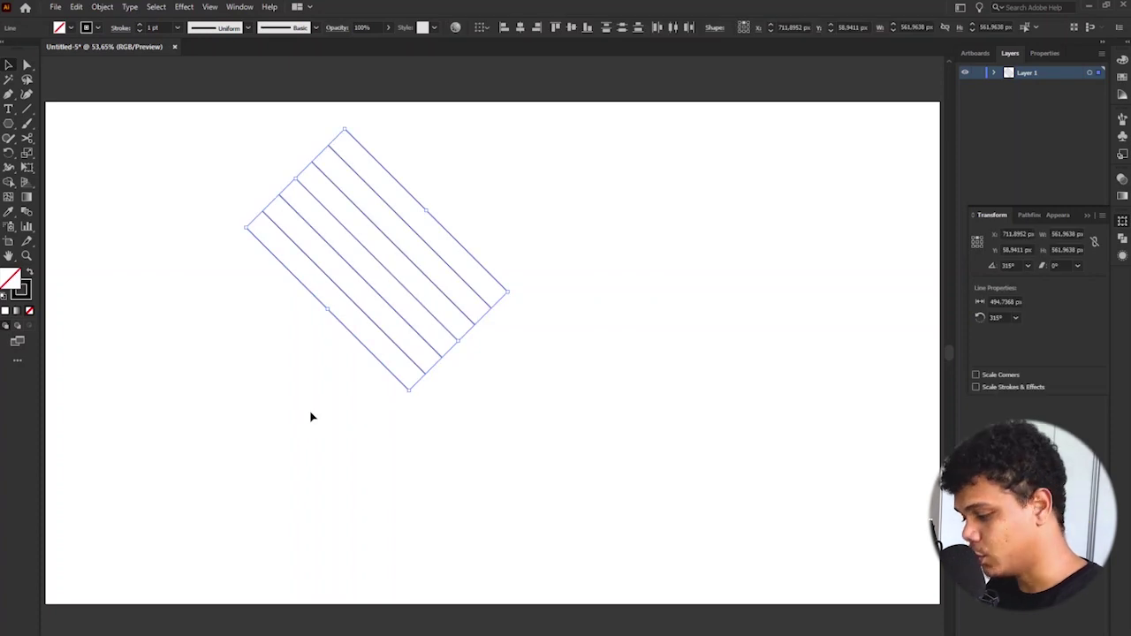
key("Delete")
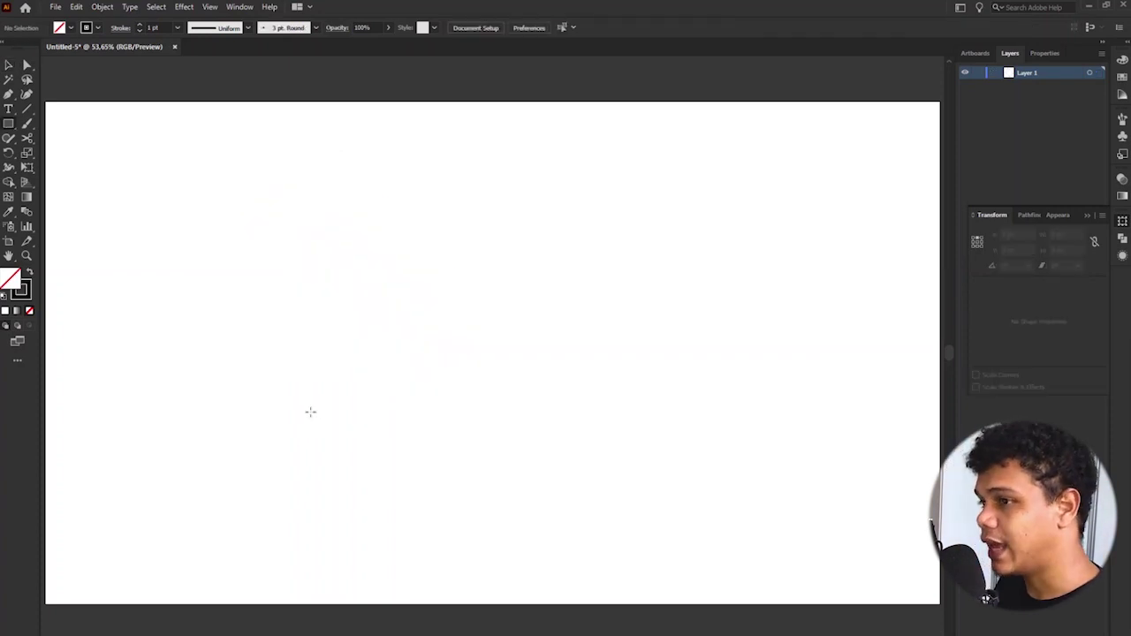
Draw a 600 × 600 px square and center it horizontally and vertically on the artboard.
left_click(420, 187)
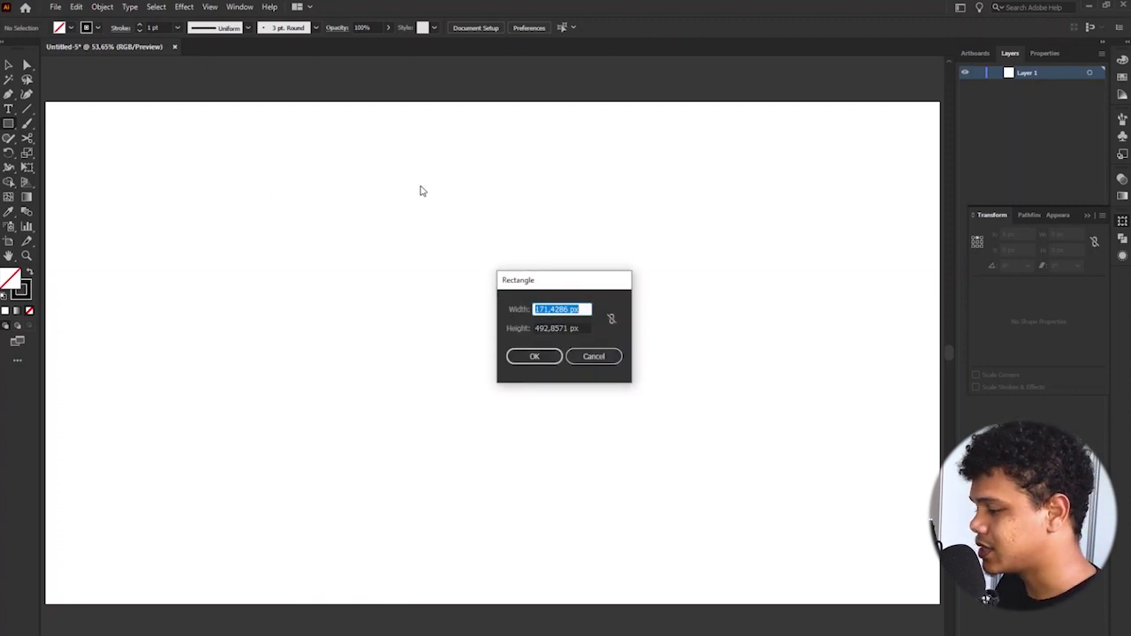
type("600")
key("Tab")
type("600")
key("Return")
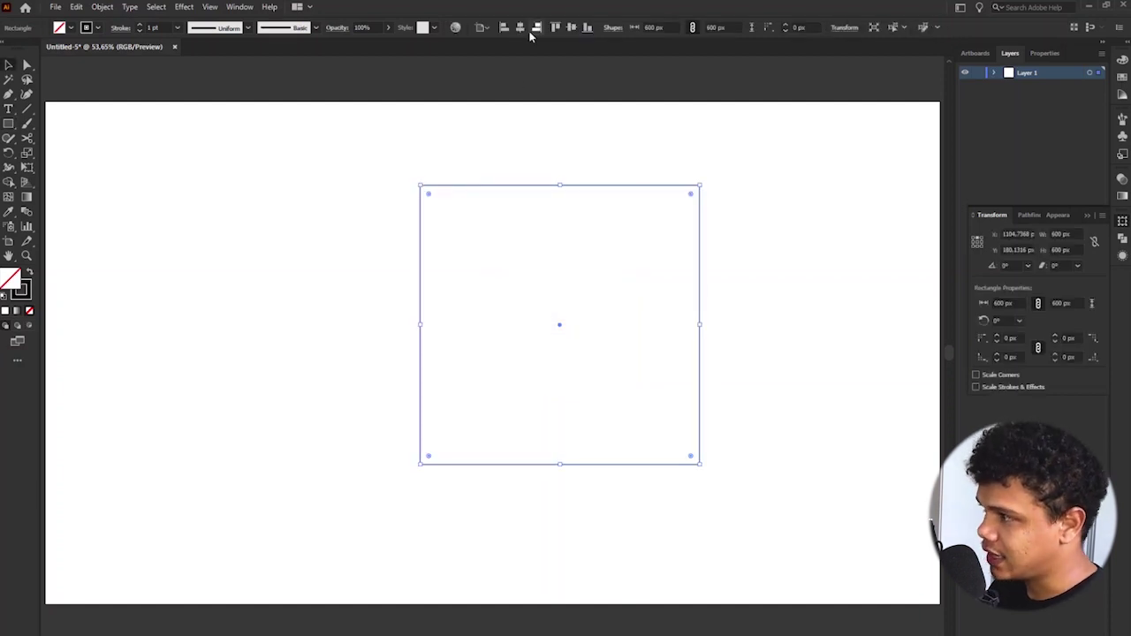
left_click(520, 27)
left_click(571, 27)
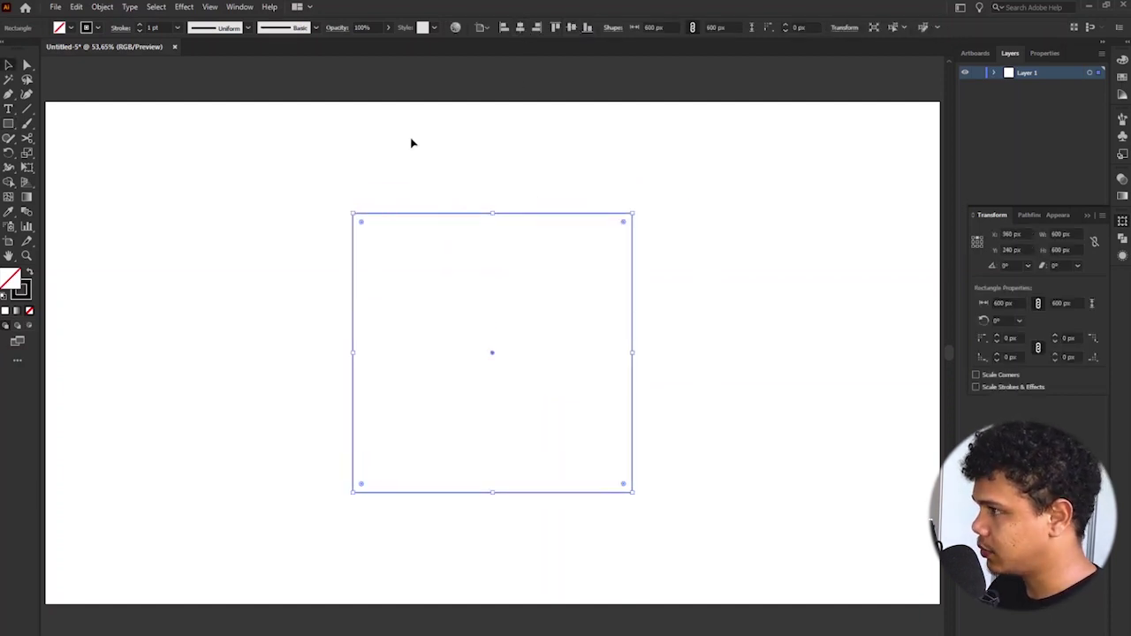
Preview splitting the square into a grid of 14 rows and 14 columns with 0 px gutters, cancel the split, and delete the square.
left_click(103, 6)
mouse_move(186, 303)
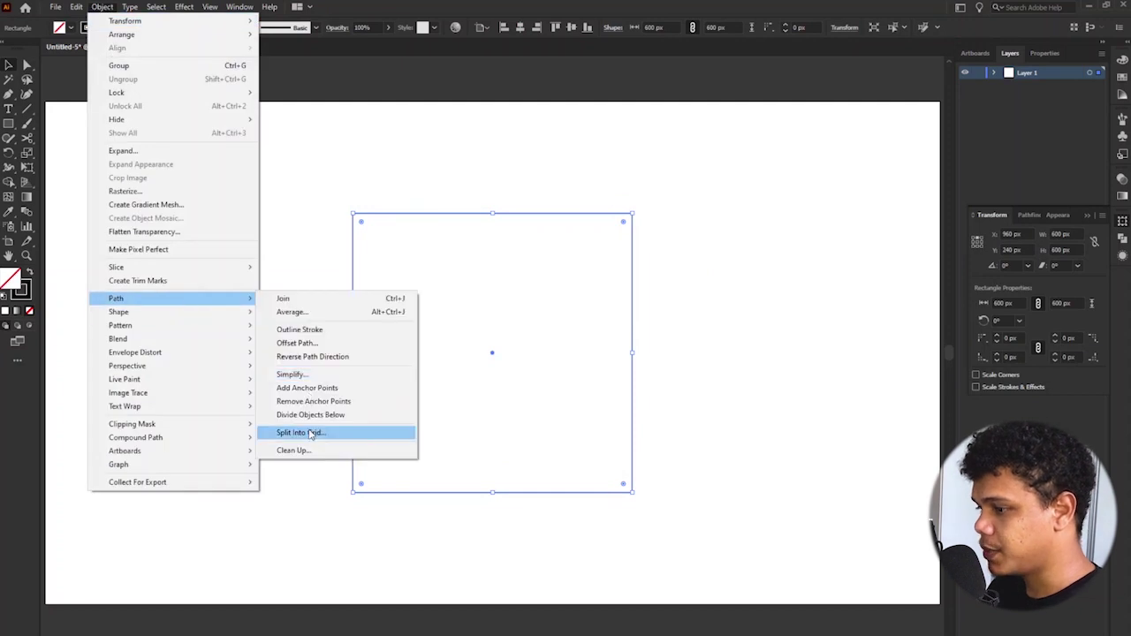
left_click(310, 433)
left_click_drag(825, 237, 740, 159)
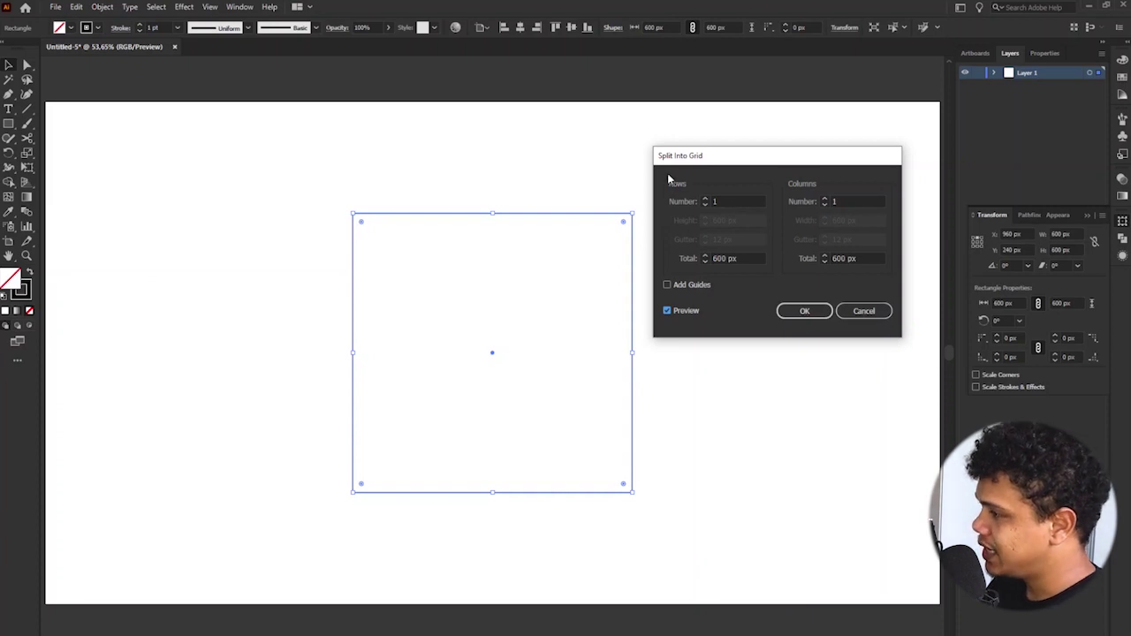
left_click(717, 202)
scroll(723, 201, "up", 9)
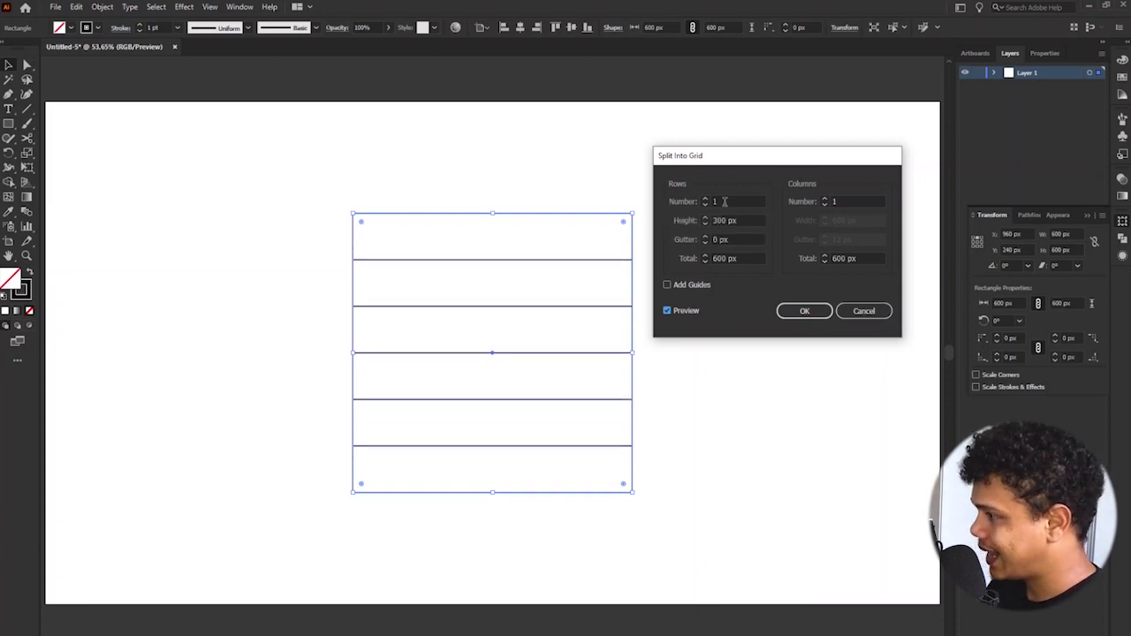
scroll(724, 201, "up", 4)
scroll(850, 202, "up", 13)
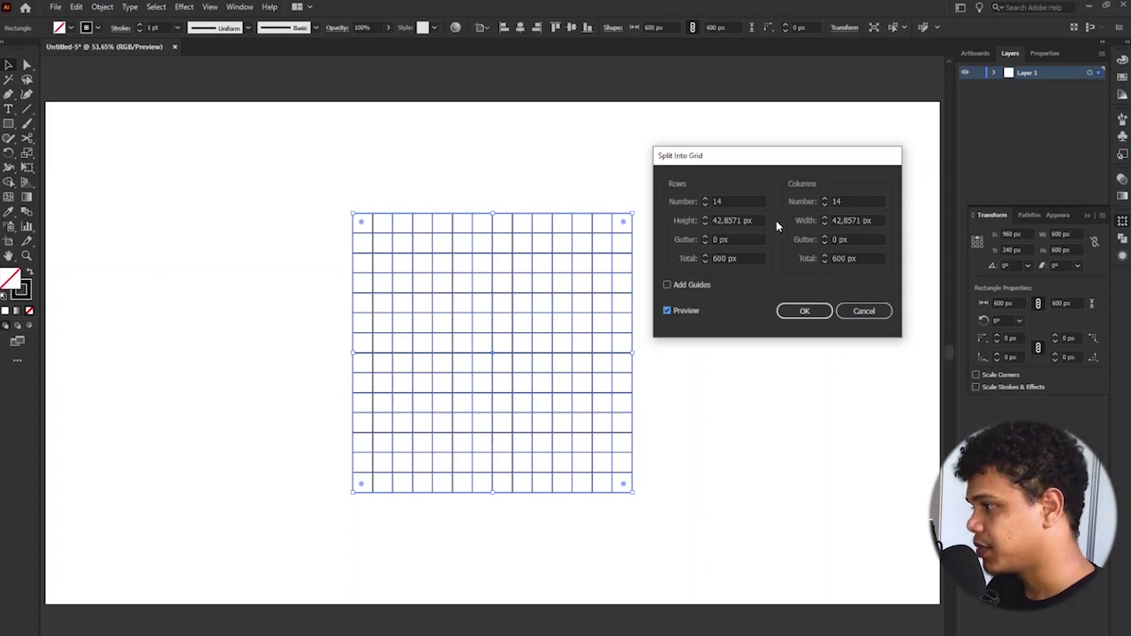
left_click(864, 311)
key("Delete")
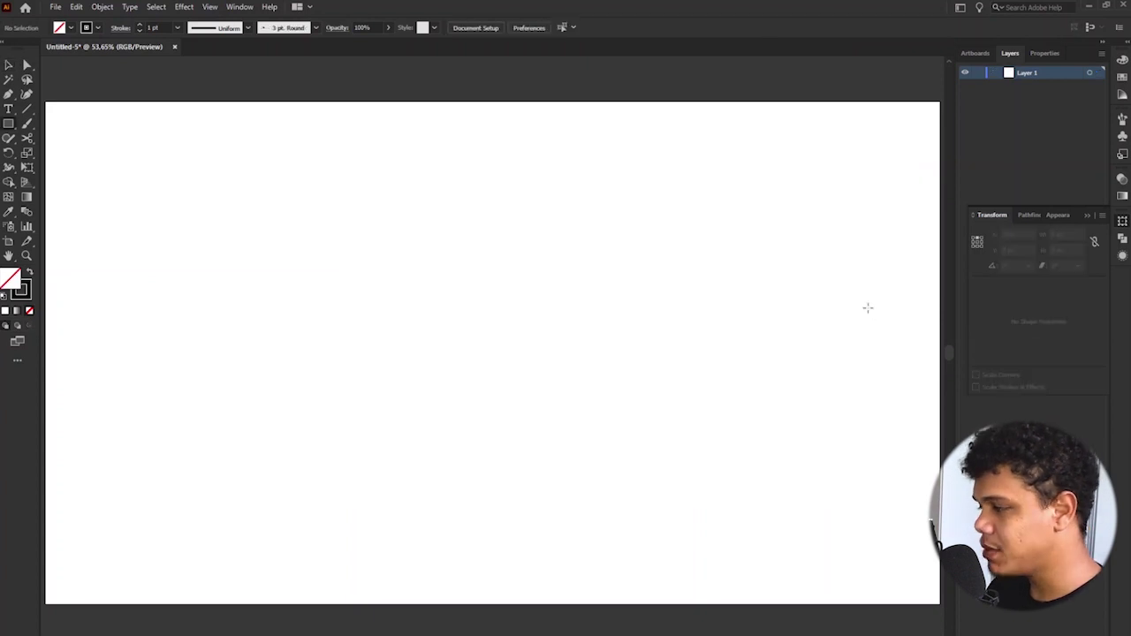
Draw a 40 × 40 px square and place a copy of it directly to its right with the edges touching.
left_click(373, 229)
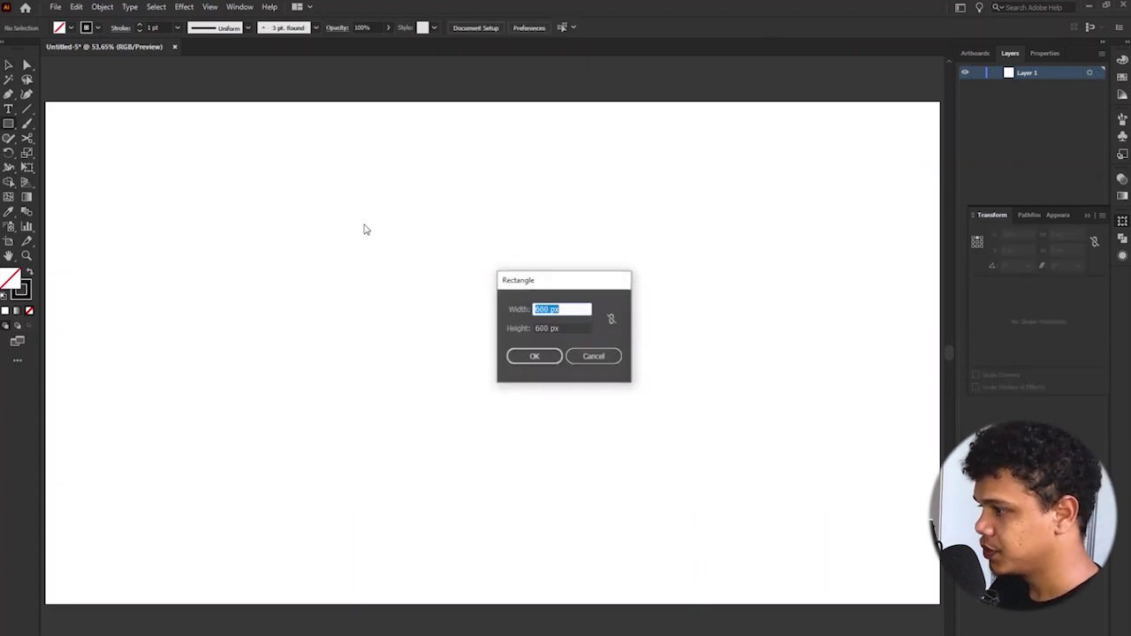
type("50")
key("Return")
left_click(354, 219)
mouse_move(382, 233)
left_mouse_down()
mouse_move(487, 234)
mouse_move(404, 232)
left_mouse_up()
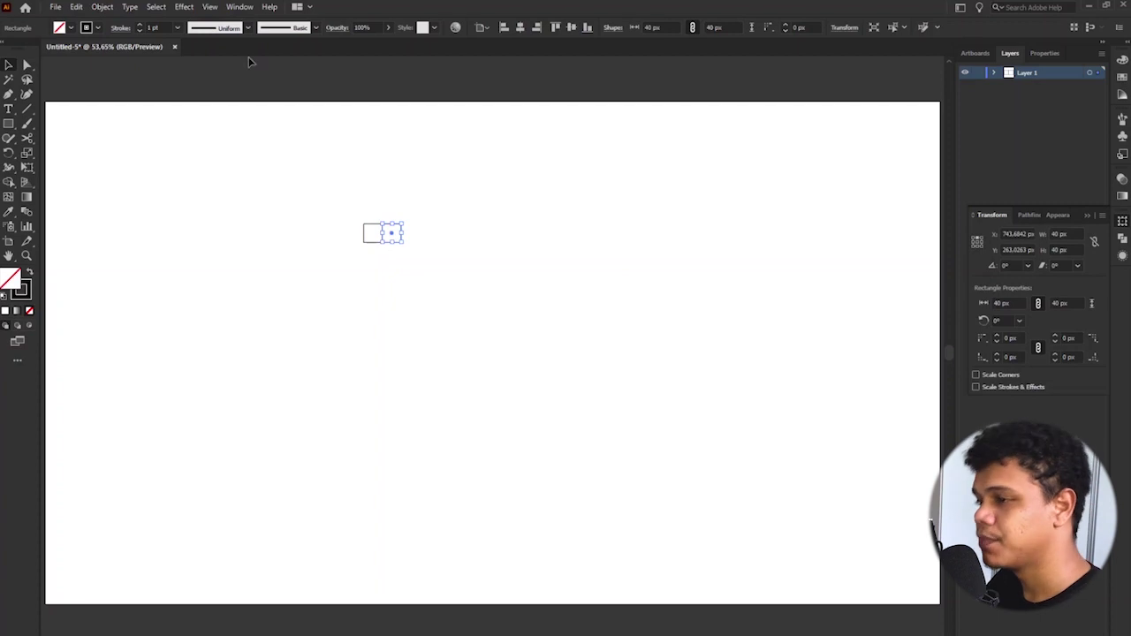
left_click(210, 7)
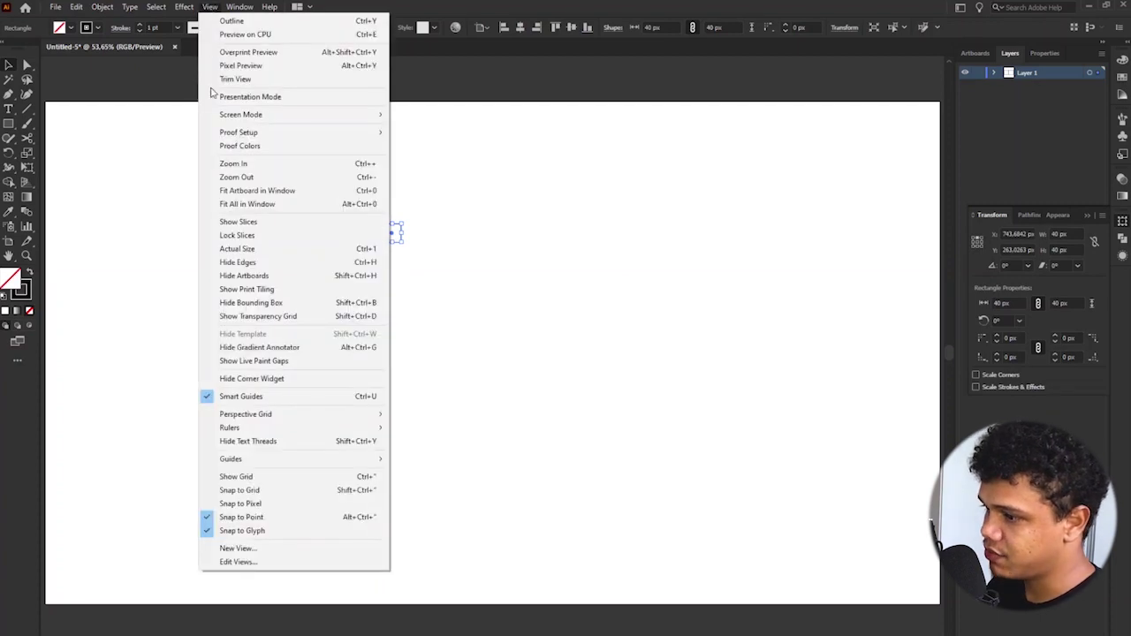
left_click(321, 401)
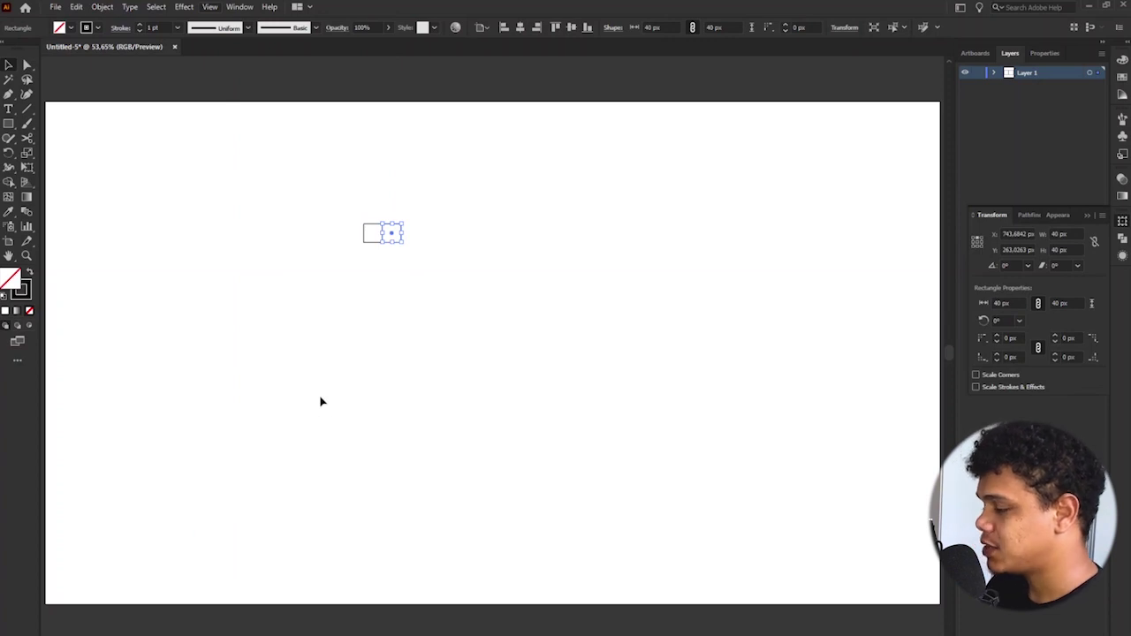
Repeat the square's copy transformation until there is a row of 14 adjoining squares.
key("ctrl+d")
key("ctrl+d")
key("ctrl+d")
key("ctrl+d")
key("ctrl+d")
key("ctrl+d")
key("ctrl+d")
key("ctrl+d")
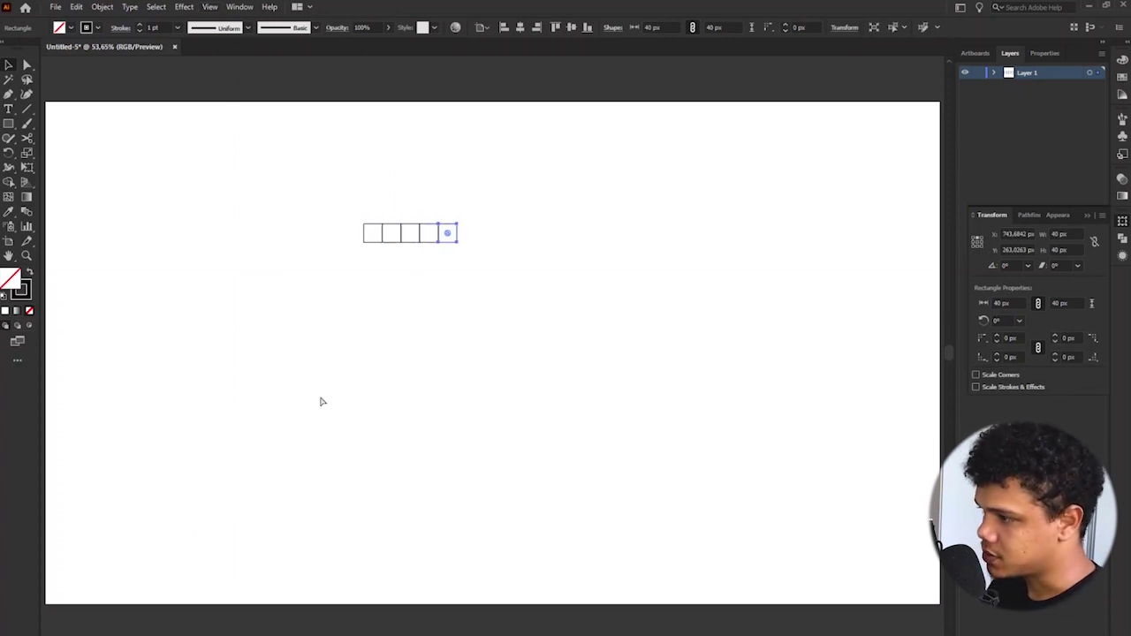
key("ctrl+d")
key("ctrl+d")
key("ctrl+d")
key("ctrl+d")
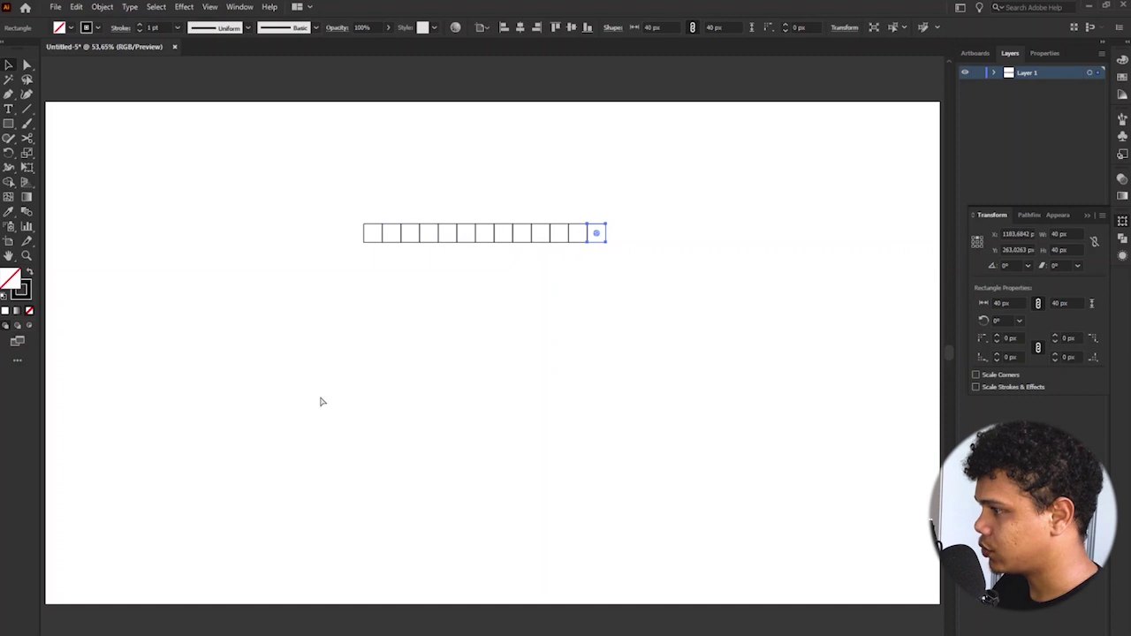
Copy the whole row of squares directly below itself and repeat the copy until the grid has 14 rows.
left_click_drag(669, 189, 324, 257)
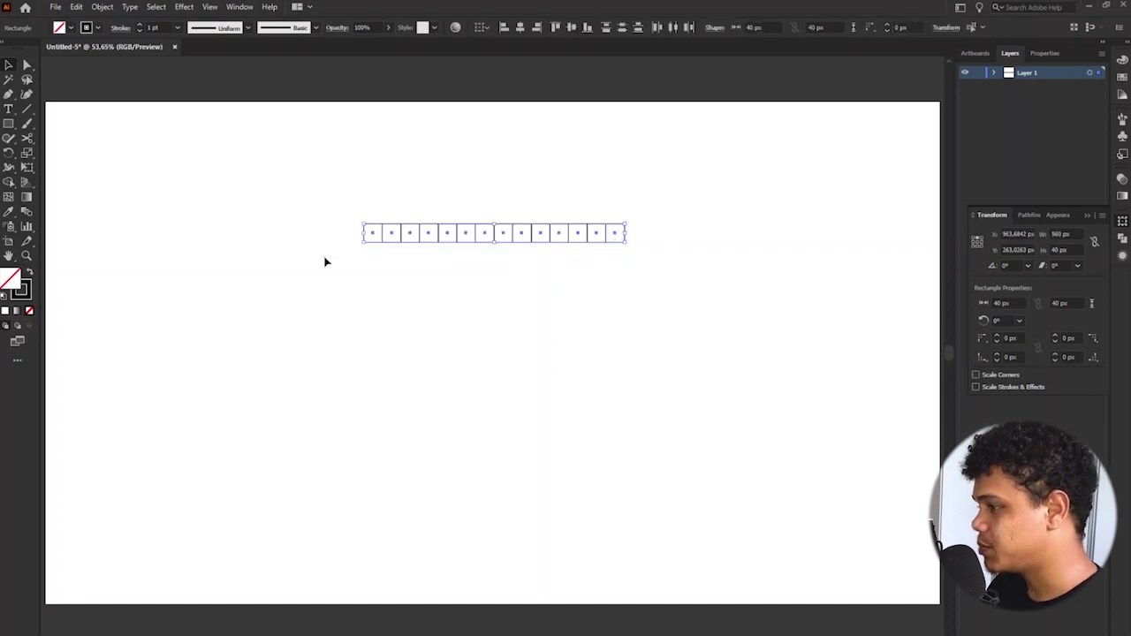
left_click_drag(404, 233, 398, 253)
key("ctrl+d")
key("ctrl+d")
key("ctrl+d")
key("ctrl+d")
key("ctrl+d")
key("ctrl+d")
key("ctrl+d")
key("ctrl+d")
key("ctrl+d")
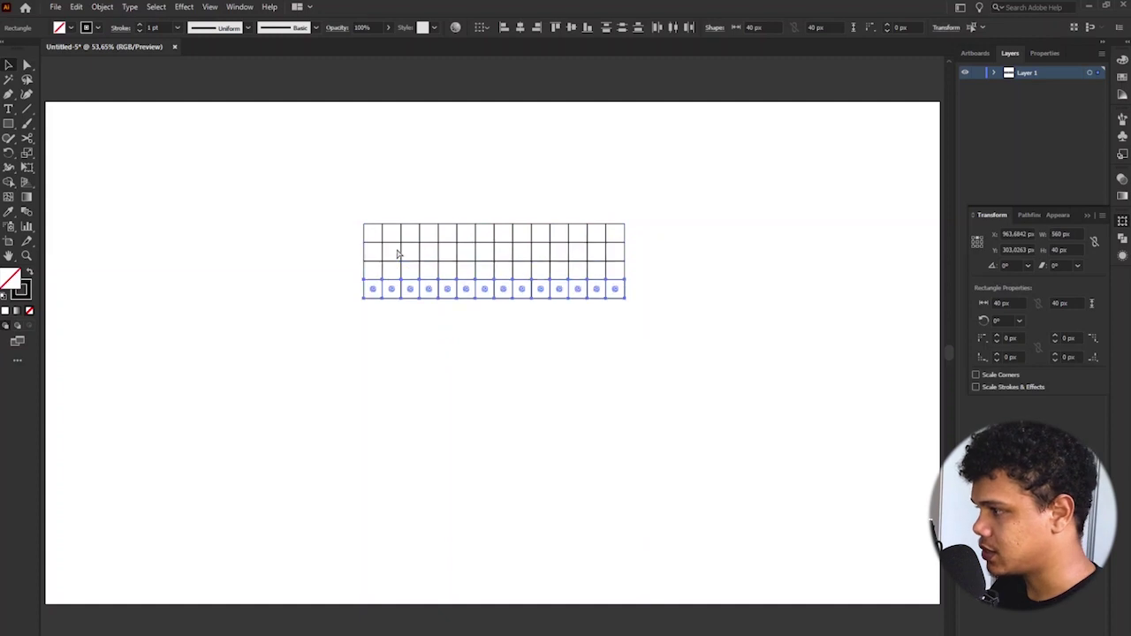
key("ctrl+d")
key("ctrl+d")
key("ctrl+d")
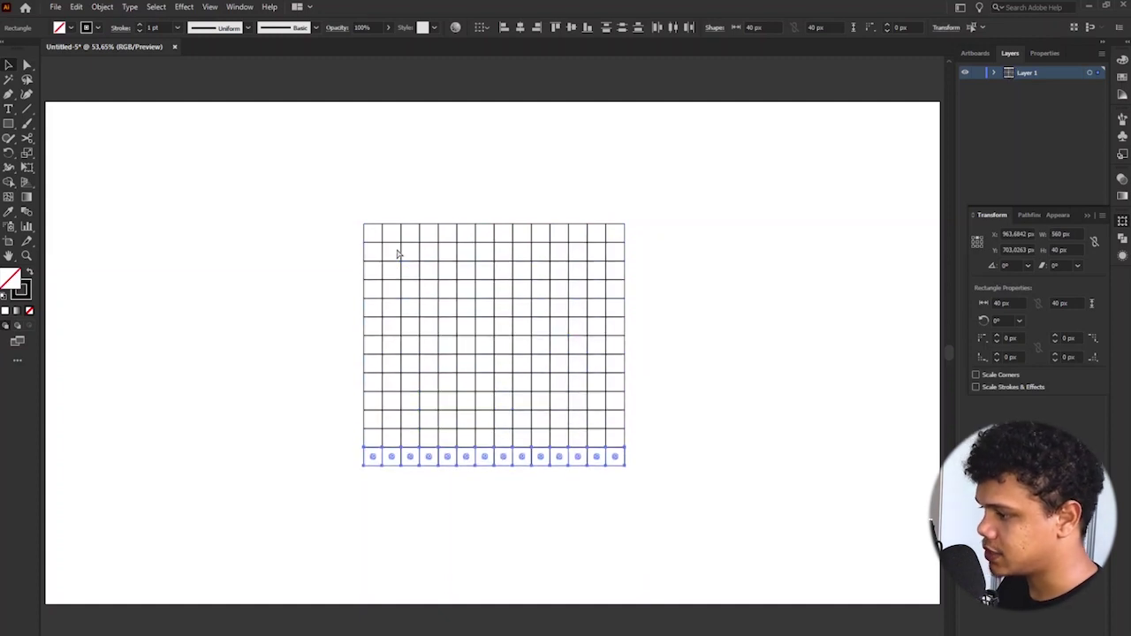
Group all the grid squares and center the group horizontally and vertically on the artboard.
key("ctrl+a")
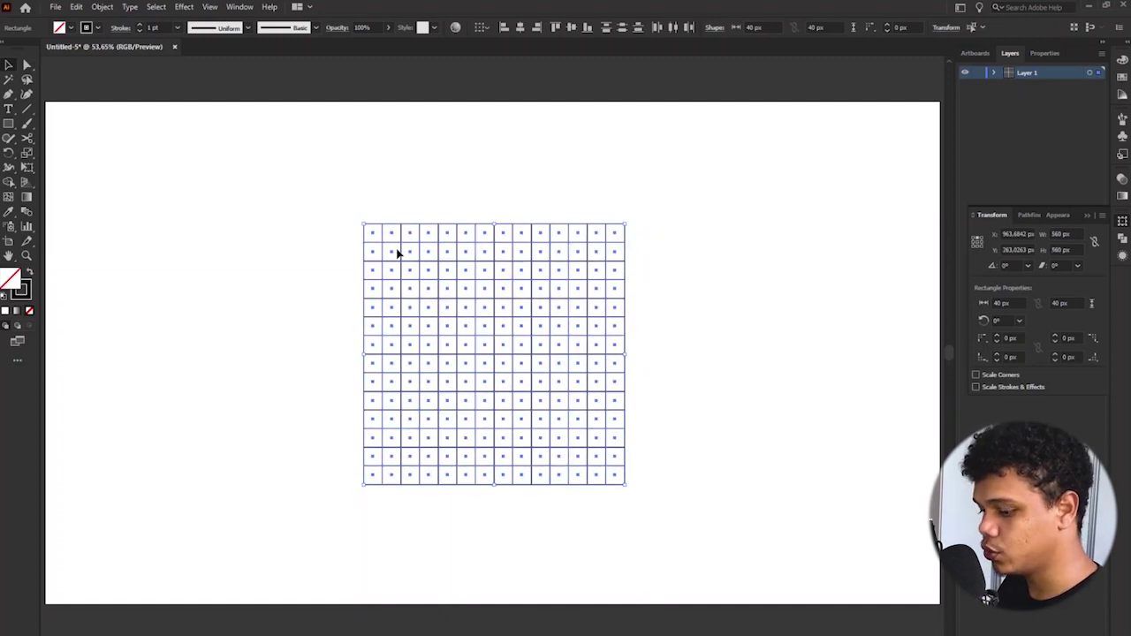
key("ctrl+g")
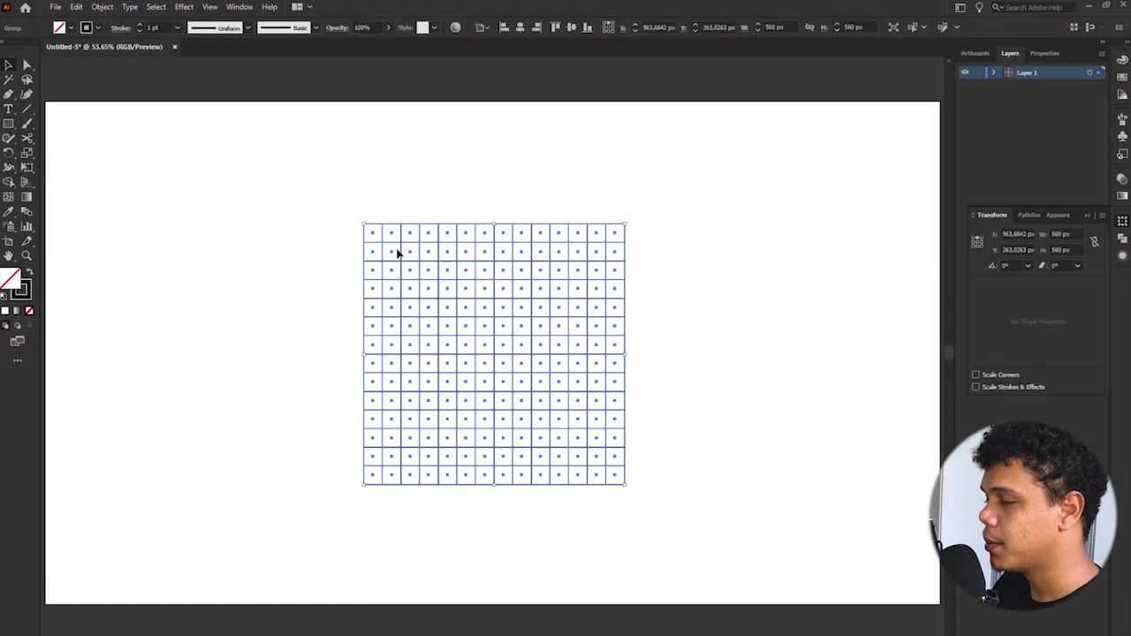
left_click(520, 27)
left_click(570, 29)
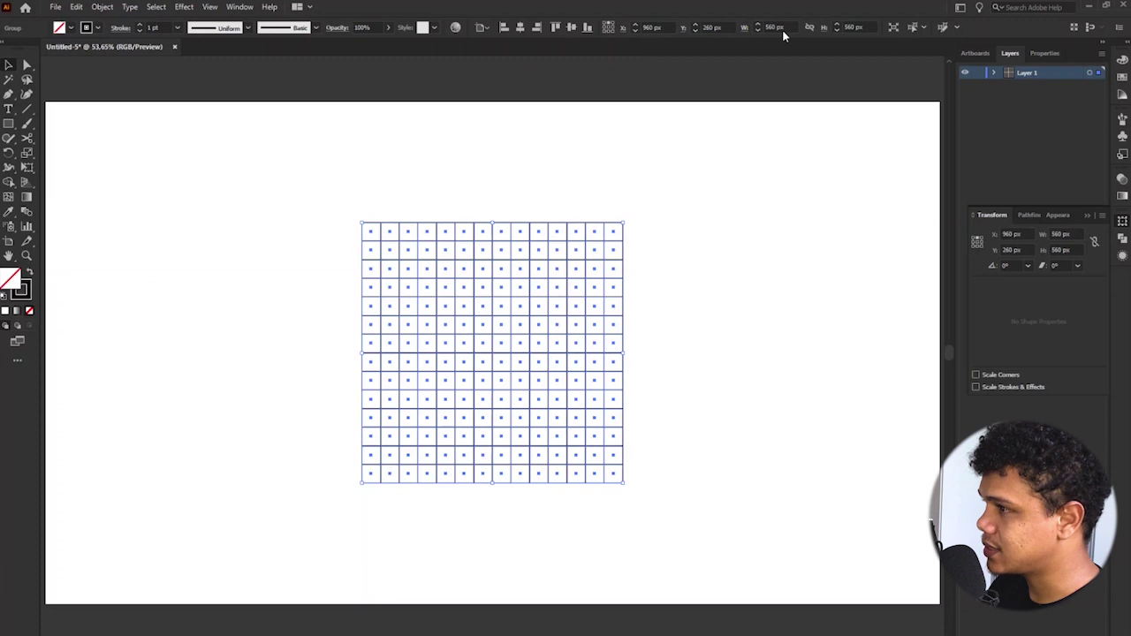
Ungroup the grid squares and set their stroke weight to 0.2 pt.
key("ctrl+shift+g")
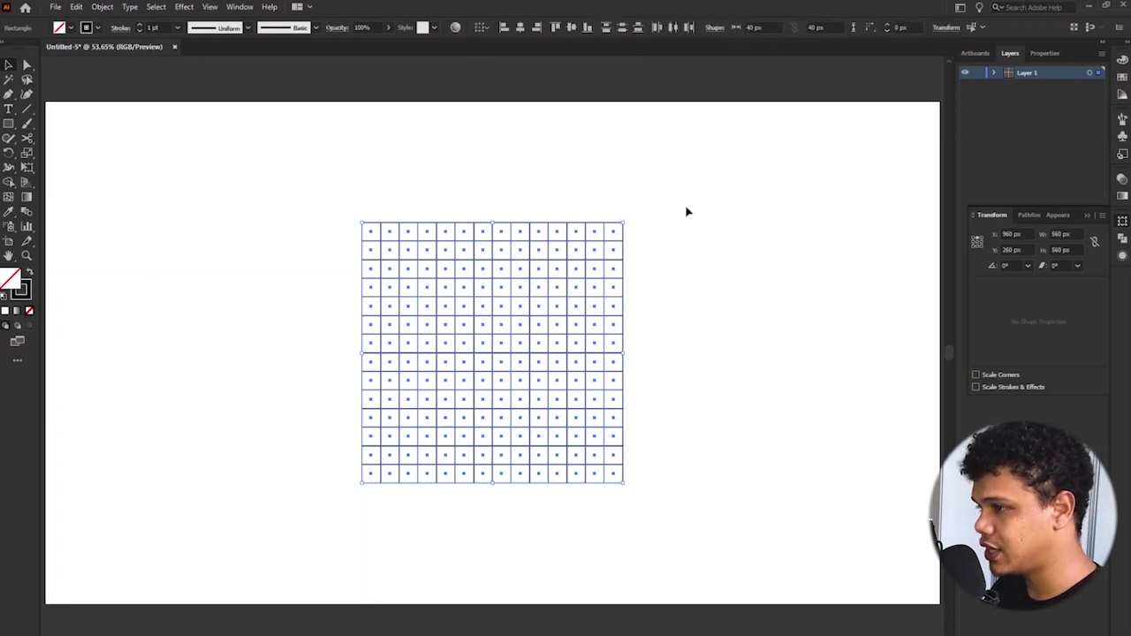
left_click(165, 28)
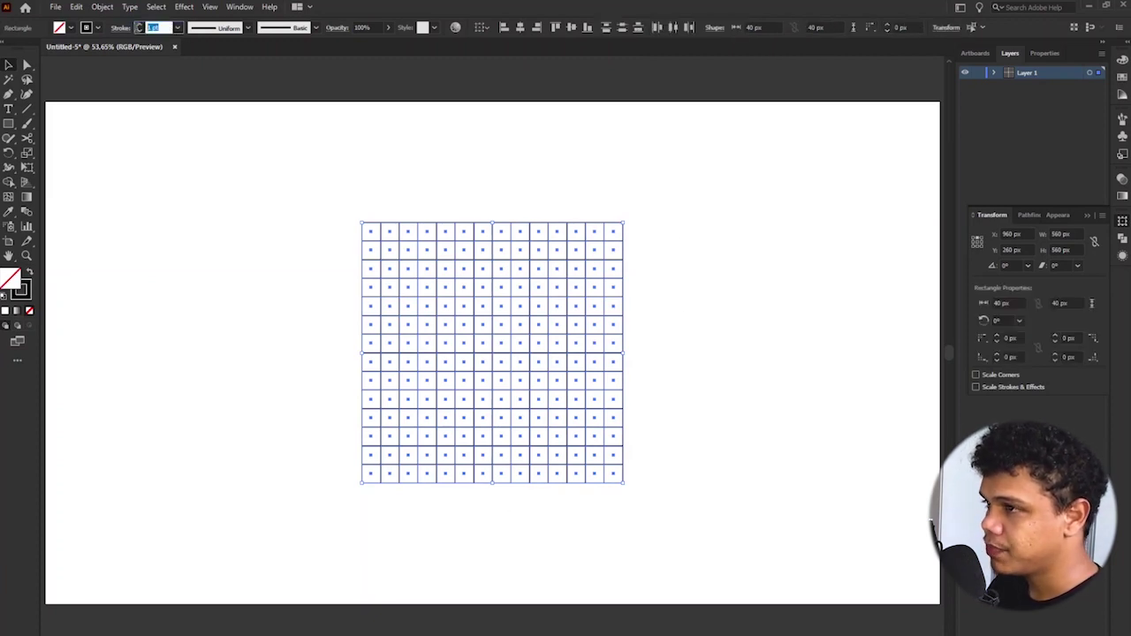
type("0.2")
key("Return")
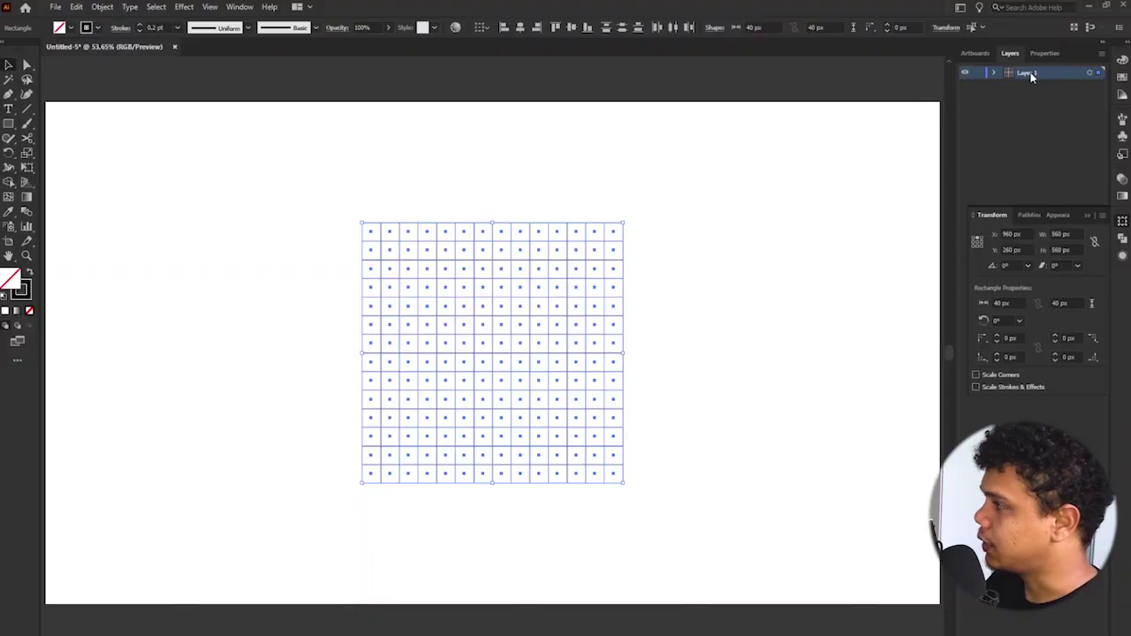
Rename the grid's layer as "grids" and lock it.
type("grids")
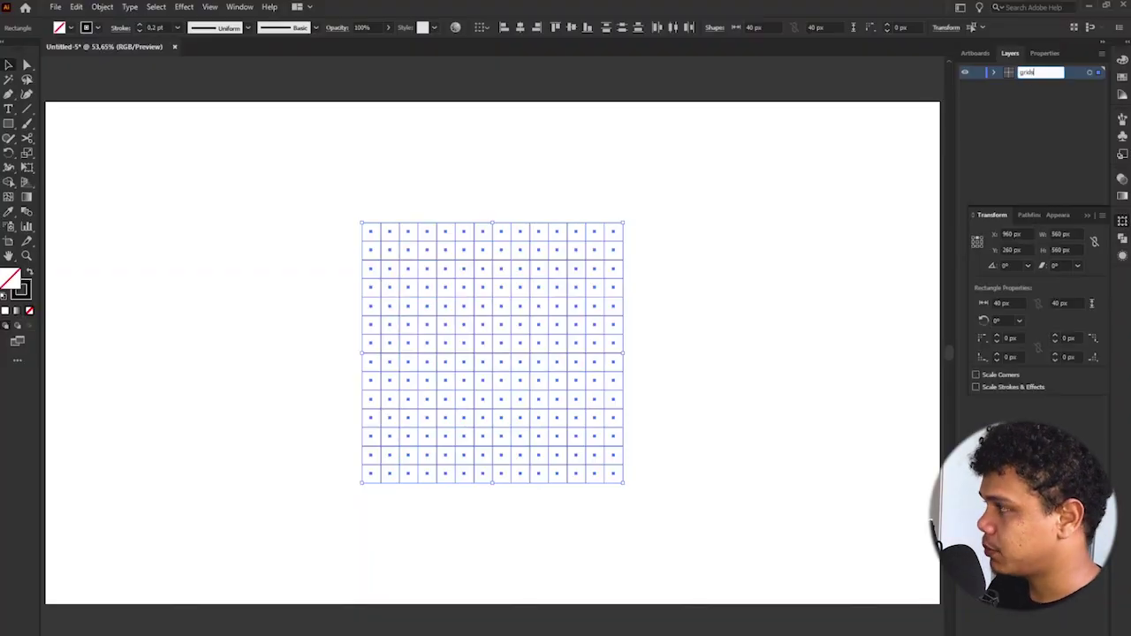
key("Return")
left_click(1021, 72)
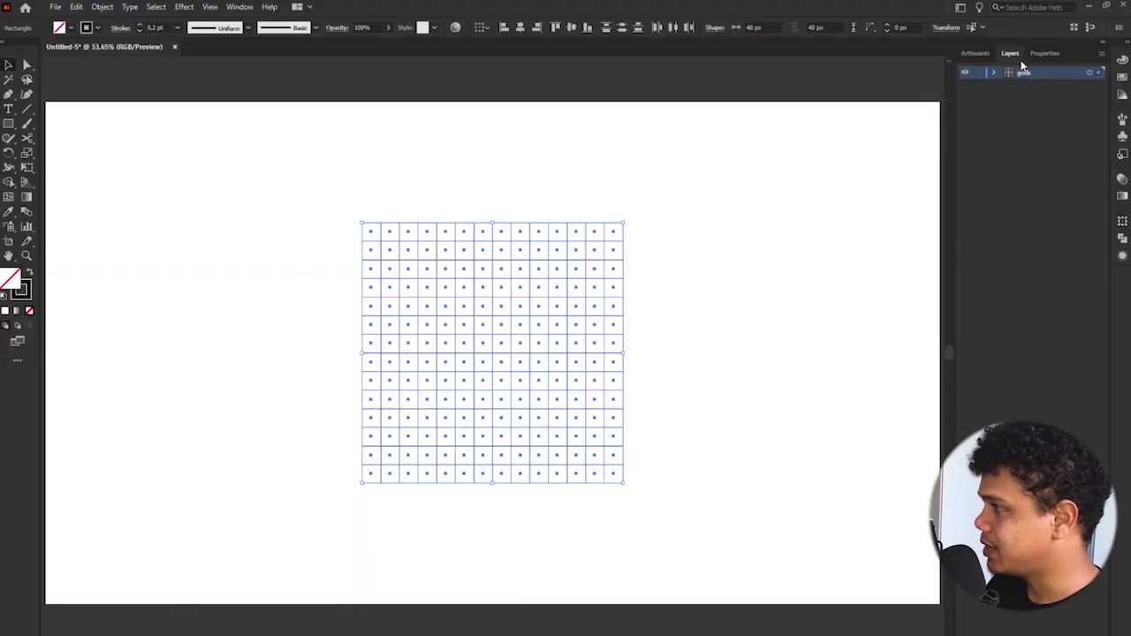
left_click(978, 72)
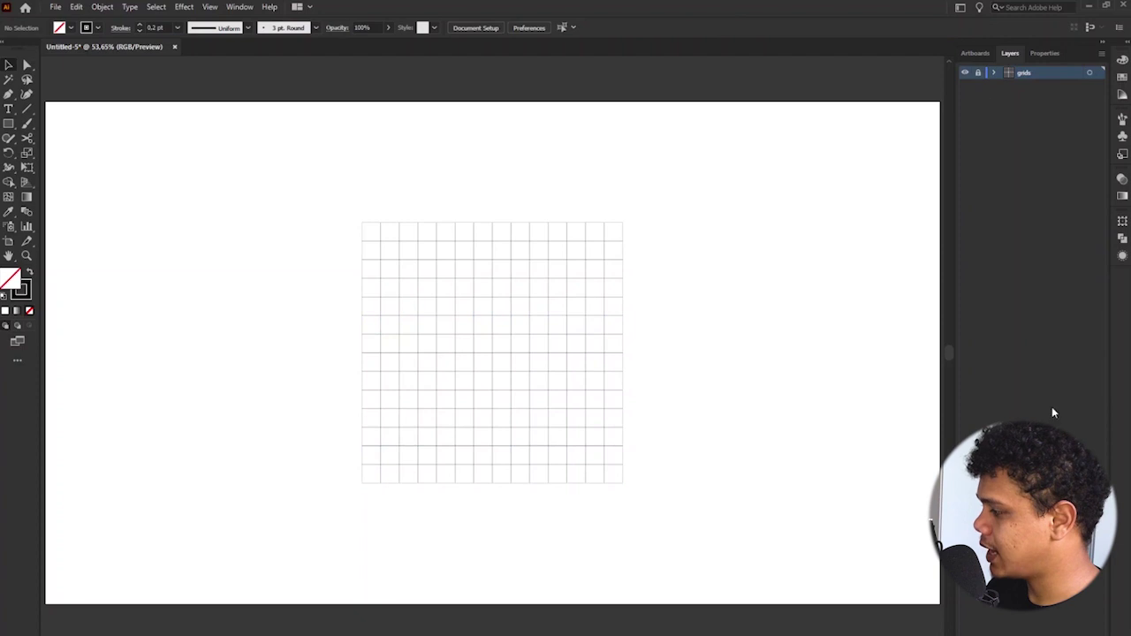
Create a new layer above the grid layer and name it "guides".
left_click(1080, 631)
double_click(1025, 73)
type("guides")
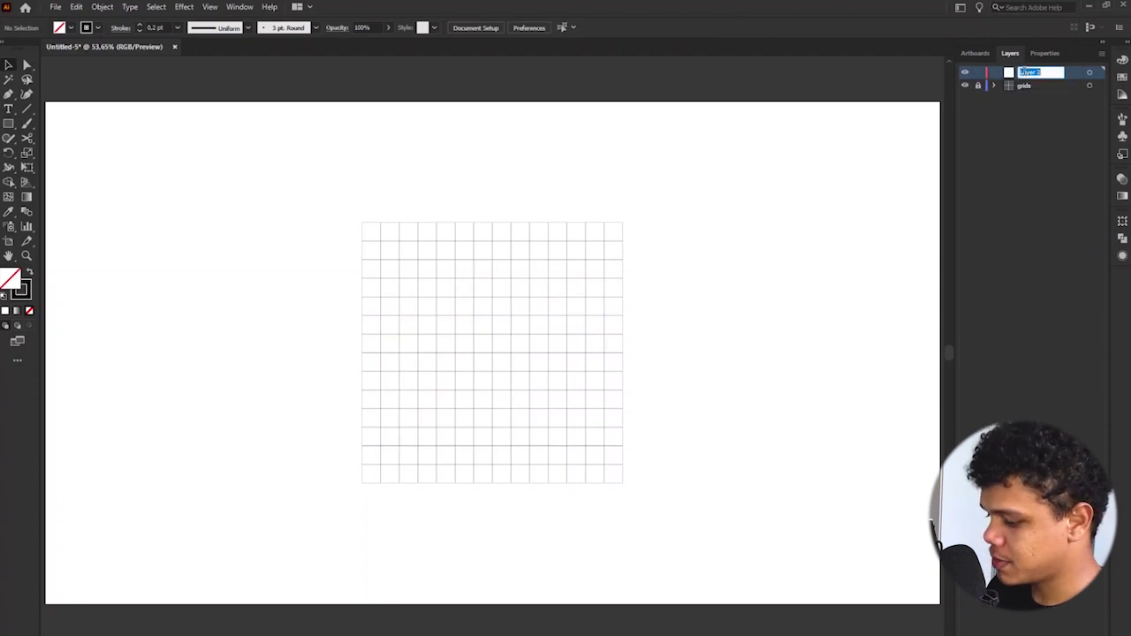
key("Return")
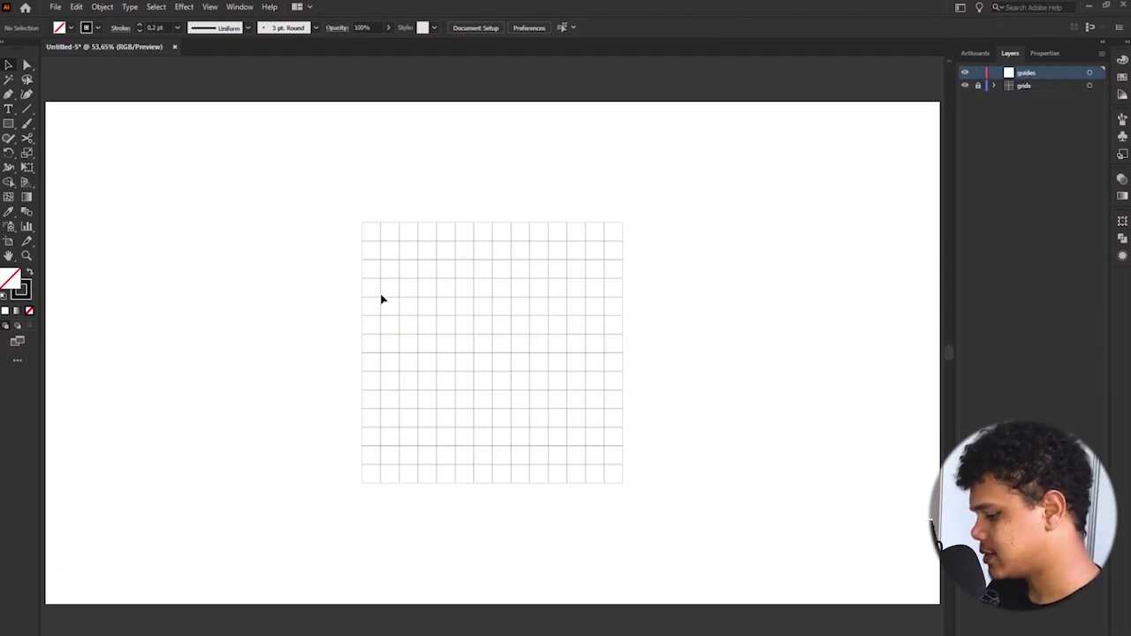
Draw a 160 × 560 px rectangle over the grid's four leftmost columns, spanning the grid's full height.
left_click_drag(594, 362, 434, 363)
key("ctrl+z")
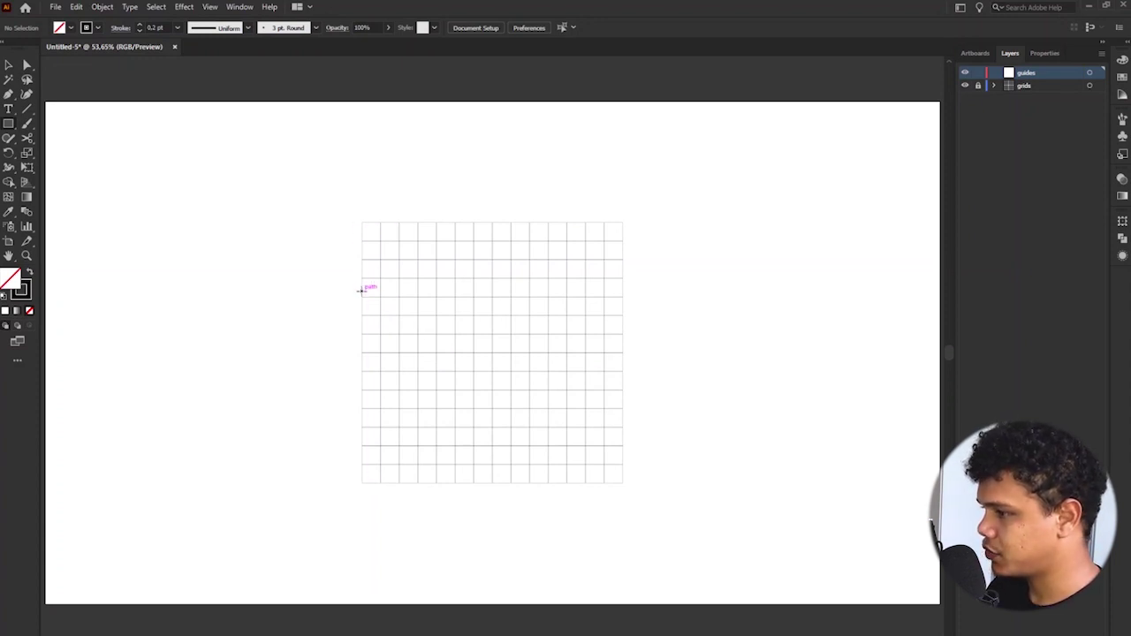
left_click_drag(362, 289, 398, 483)
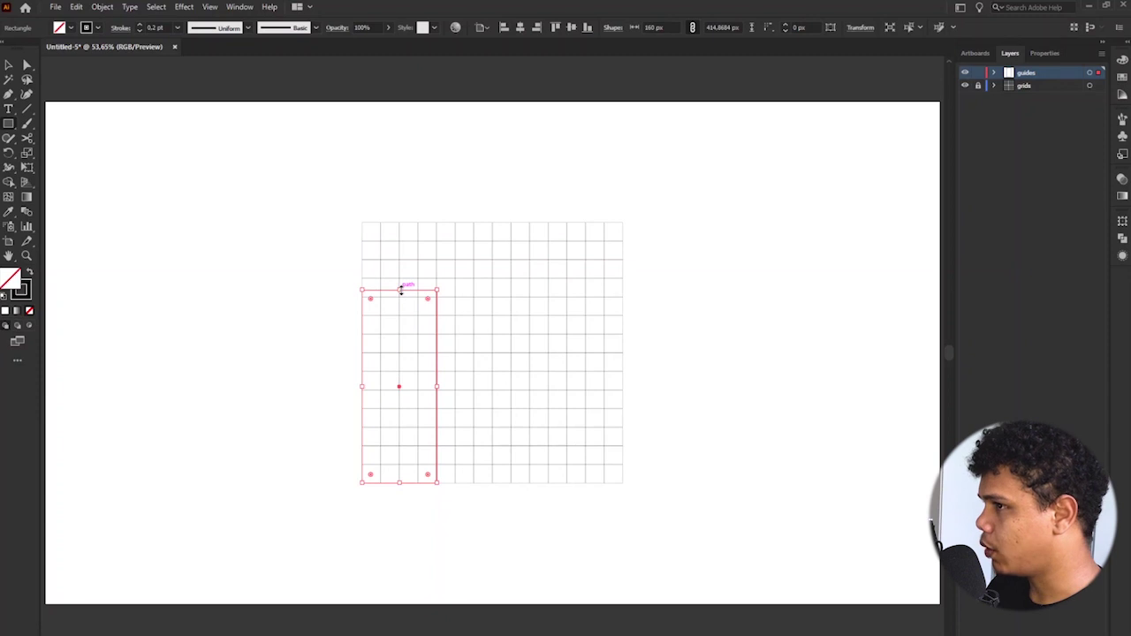
left_click_drag(400, 289, 399, 223)
Set the rectangle's stroke weight to 1 pt and deselect it.
left_click(169, 28)
type("1")
key("Return")
key("v")
left_click(256, 187)
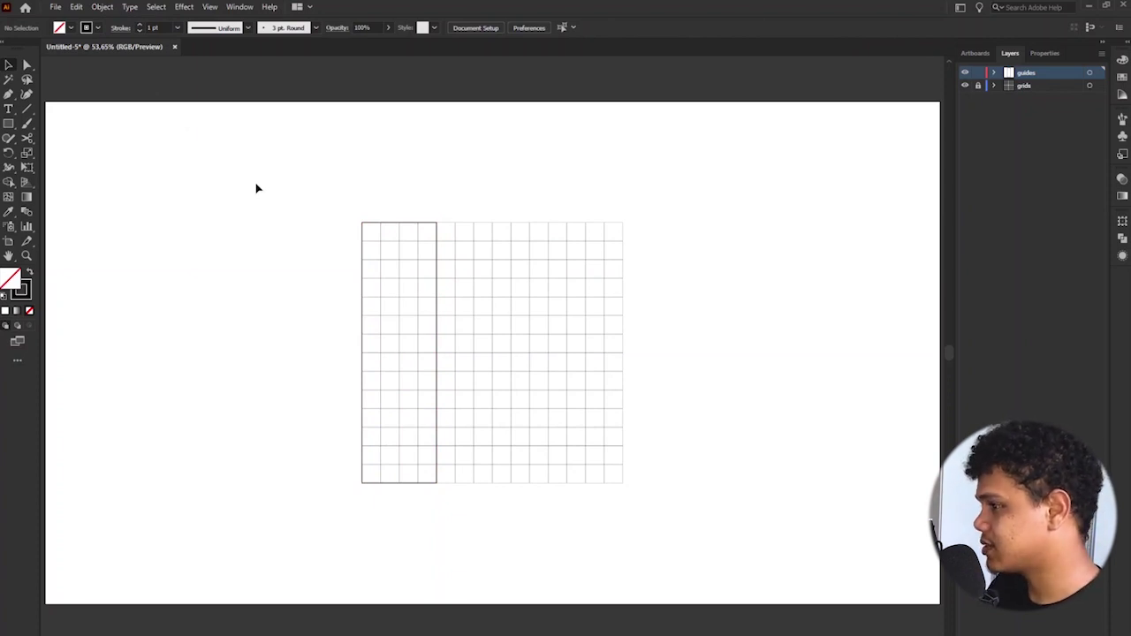
Copy the rectangle to the right with a one-column gap and repeat the copy to get three evenly spaced rectangles.
left_click_drag(323, 223, 459, 179)
left_click(442, 253)
left_click_drag(437, 250, 531, 250)
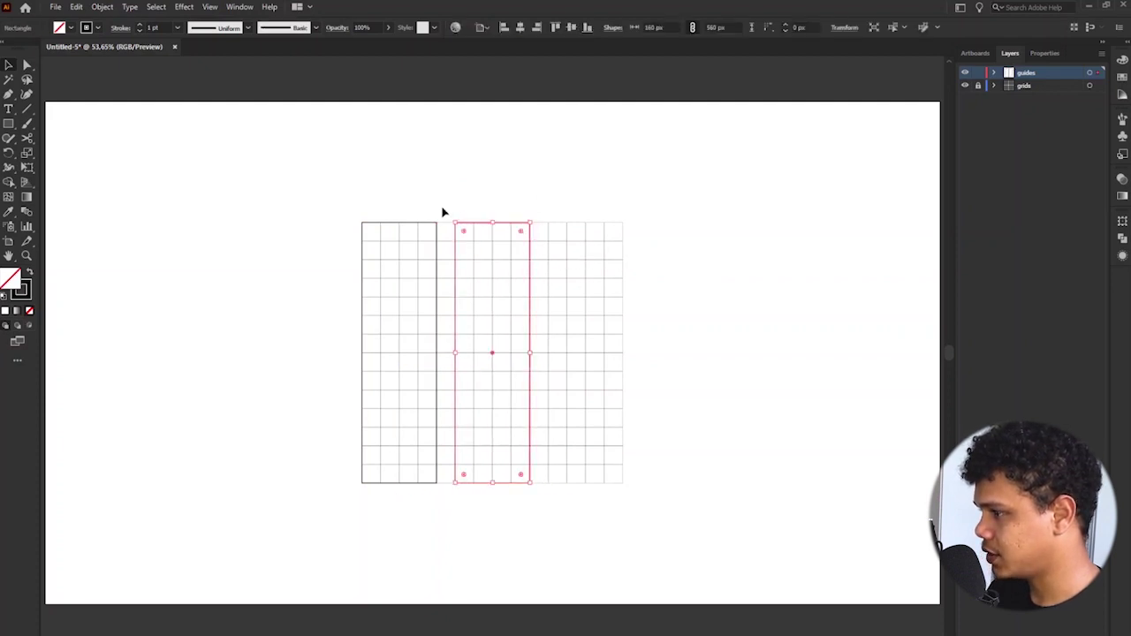
key("ctrl+d")
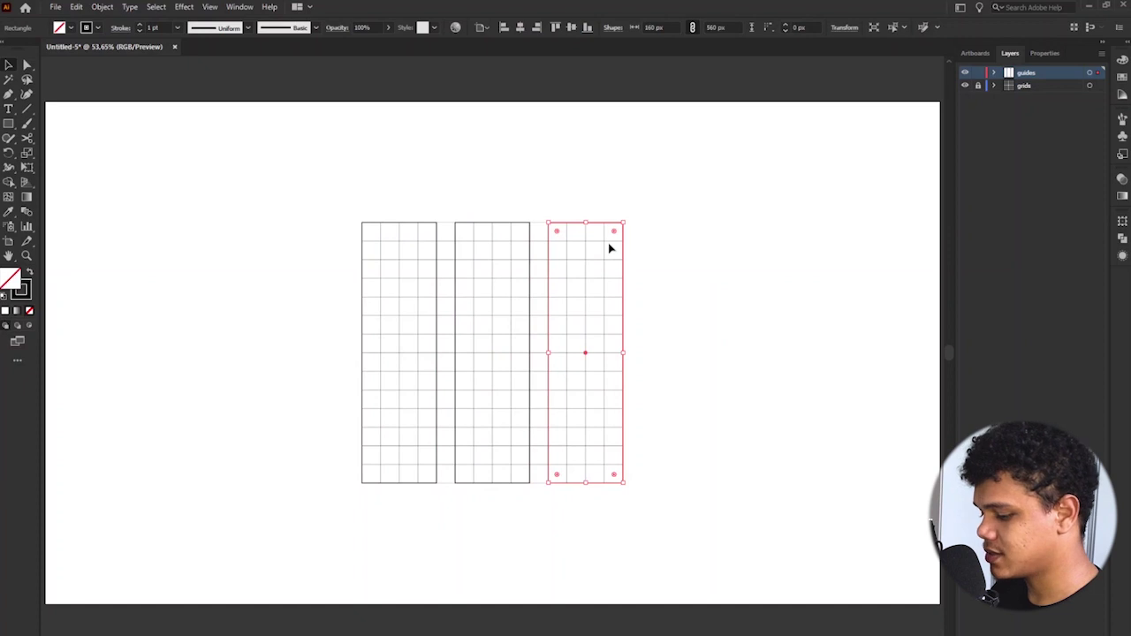
Examine the artwork in outline view to check the rectangles' alignment with the grid, and return to preview.
left_click(615, 163)
key("ctrl+y")
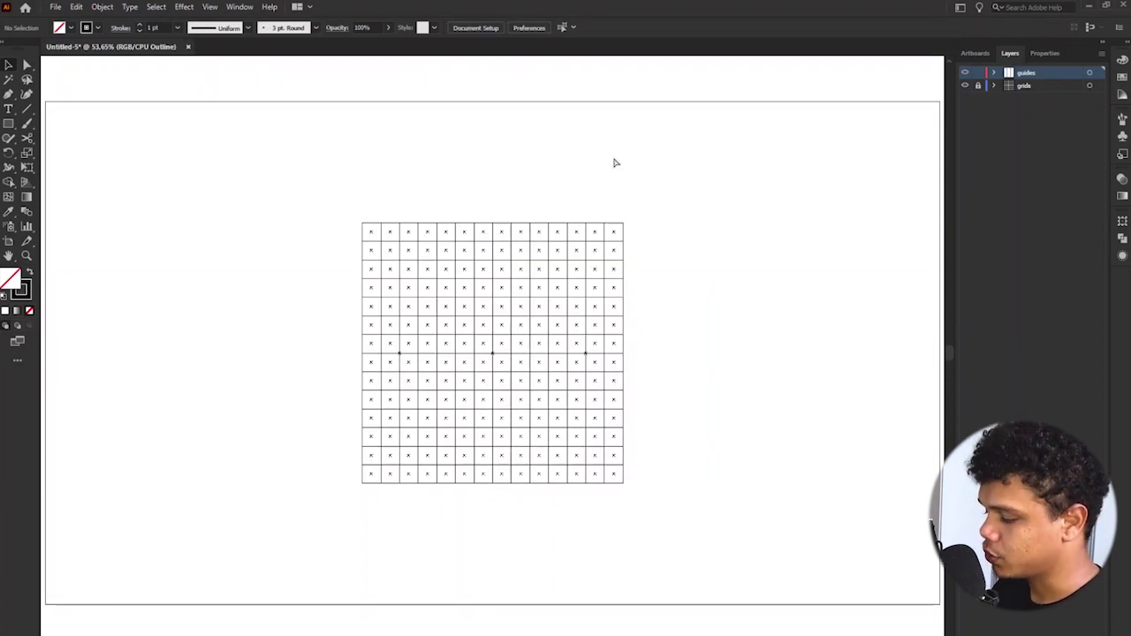
key("ctrl+y")
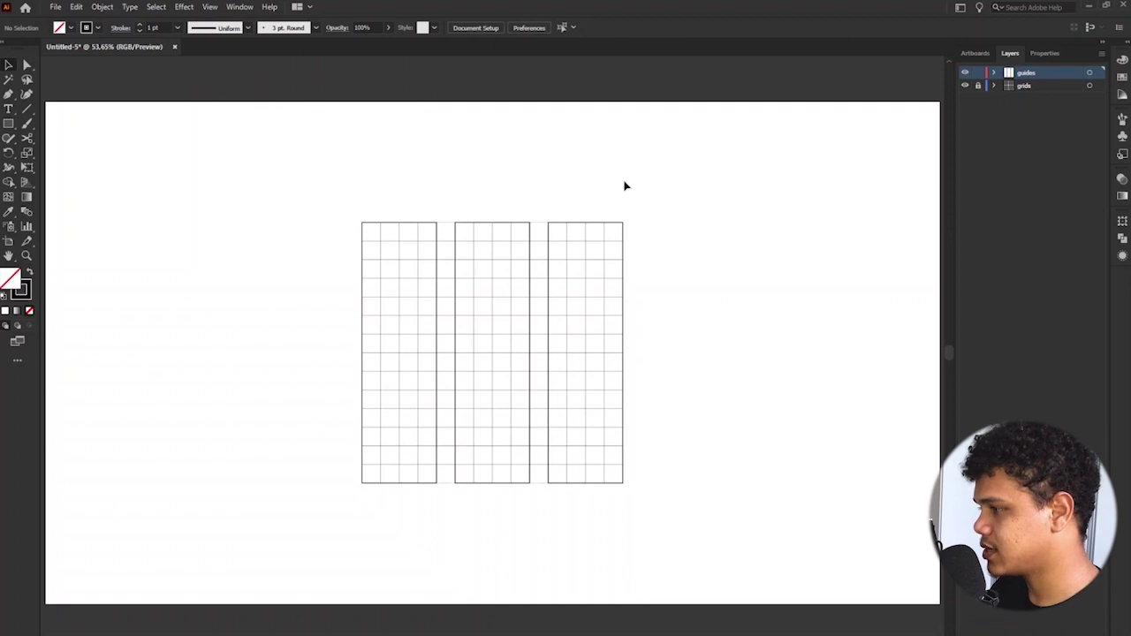
Lower the top edges of all three rectangles by two and a half grid rows, making each 460 px tall.
left_click(585, 253)
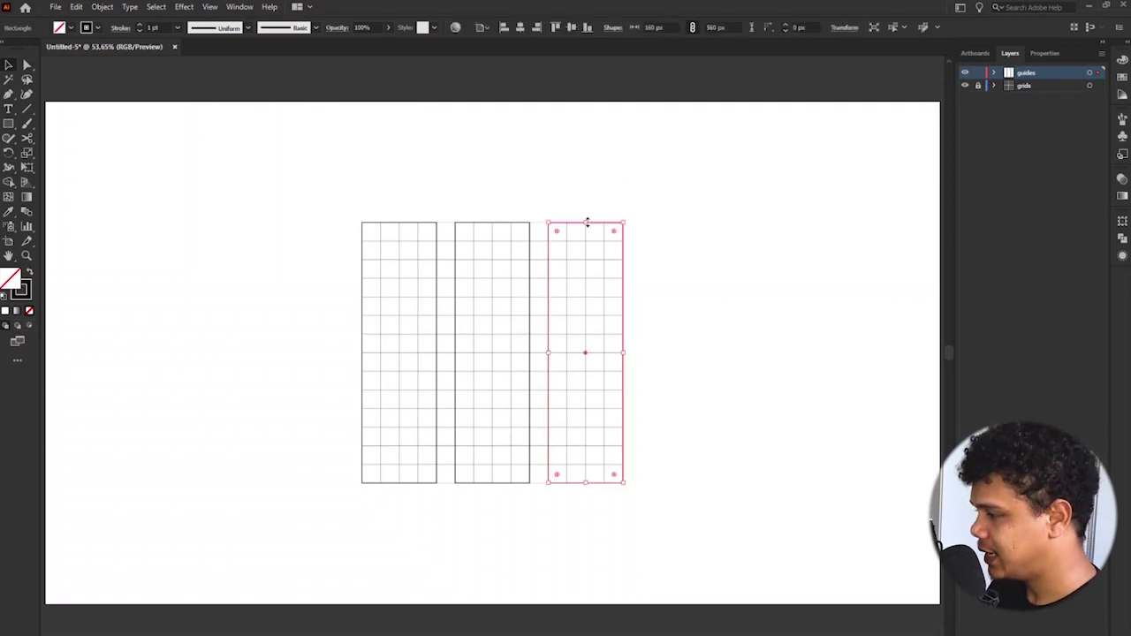
left_click_drag(586, 222, 583, 270)
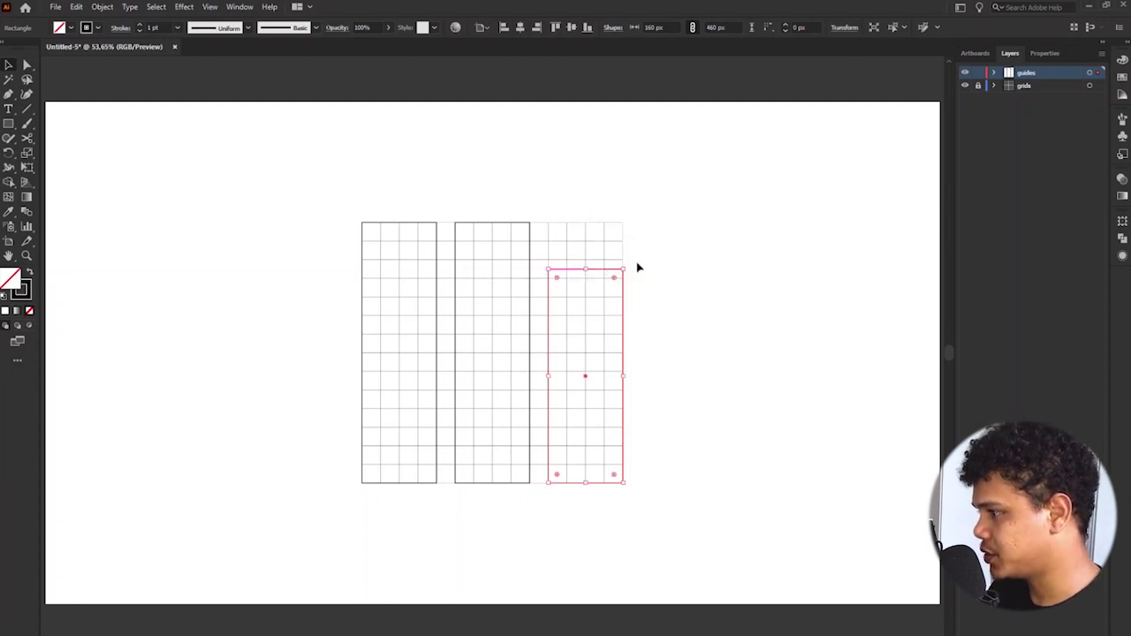
left_click(505, 224)
left_click_drag(493, 222, 493, 269)
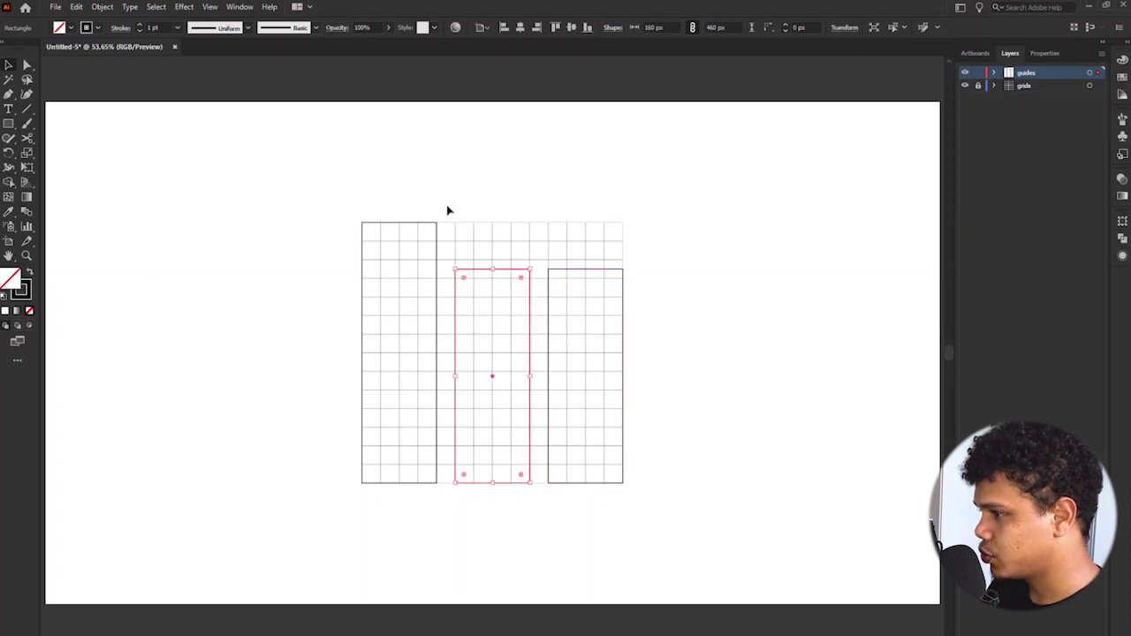
left_click(397, 228)
left_click_drag(398, 222, 401, 270)
Lower the middle rectangle's top edge by one grid row and the leftmost rectangle's by two rows to form ascending steps.
left_click(610, 270)
left_click(492, 269)
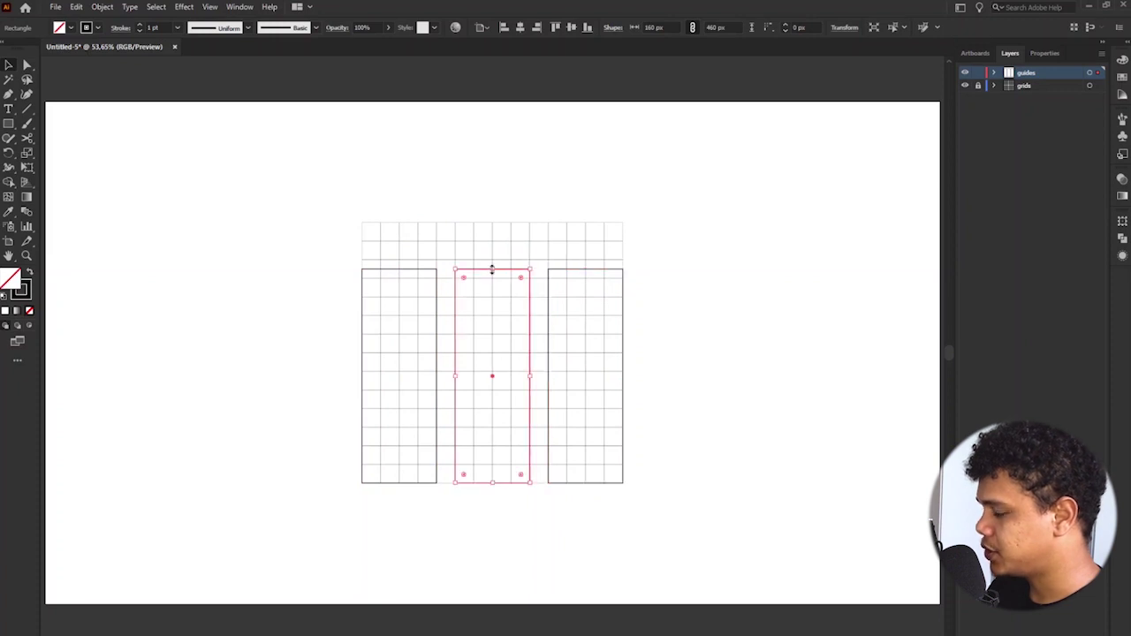
left_click_drag(493, 270, 493, 287)
left_click(399, 276)
left_click_drag(399, 271, 400, 307)
left_click_drag(679, 217, 421, 352)
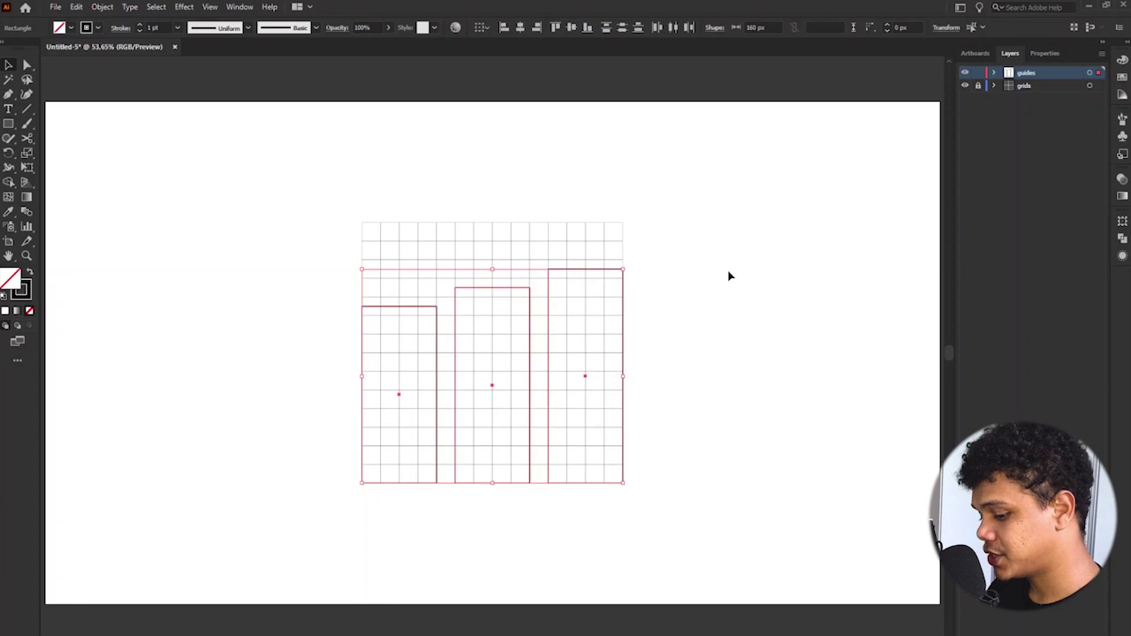
left_click(696, 341)
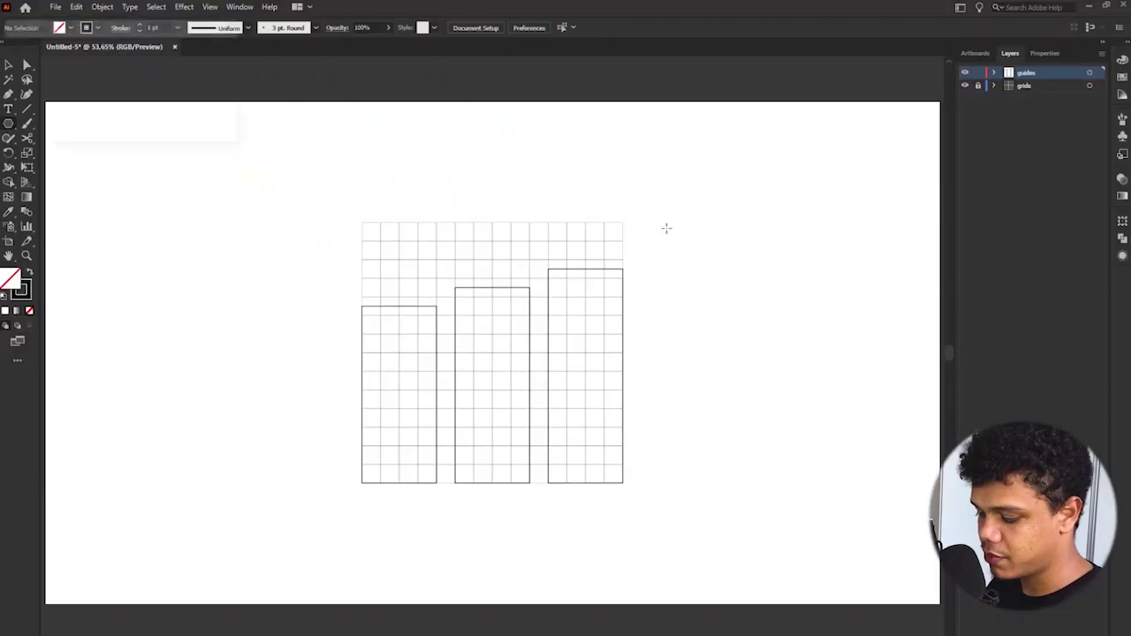
Open the Windows Calculator, divide 180 by 3, and close the calculator.
key("super+r")
type("ca")
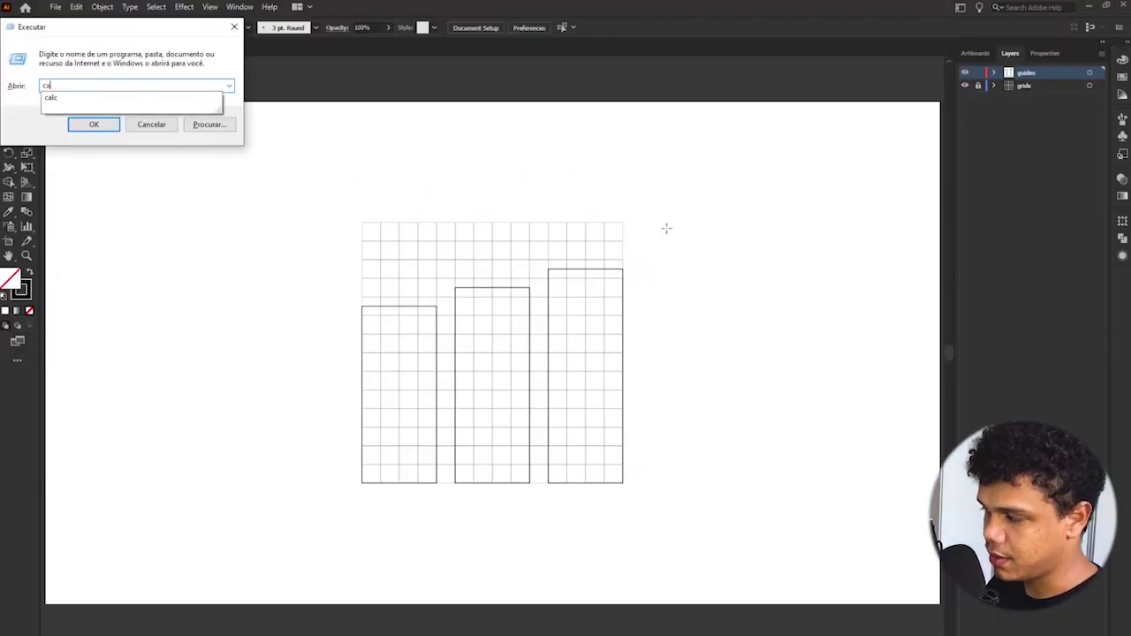
type("lc")
key("Return")
type("180+")
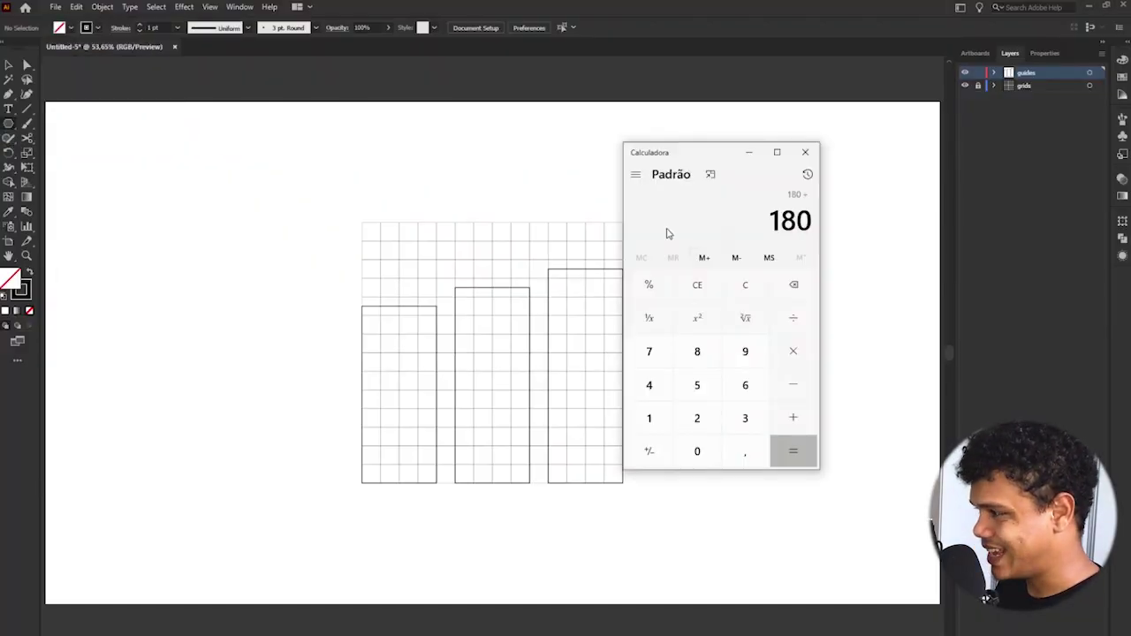
type("3")
key("Return")
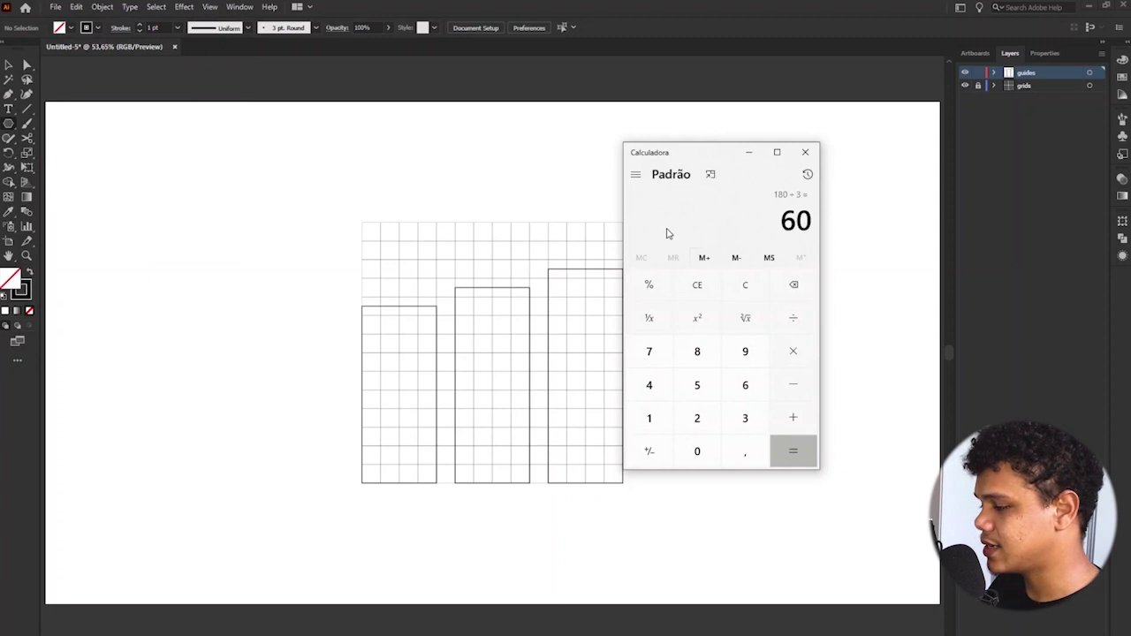
left_click(805, 152)
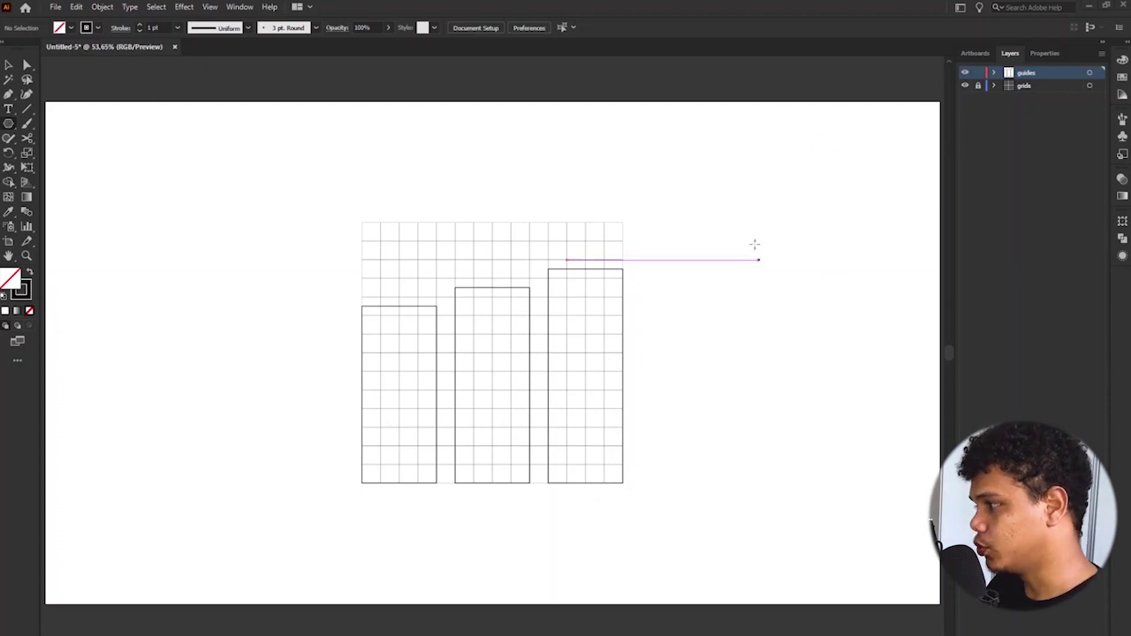
Draw an upright three-sided polygon about 289 × 250 px in the empty area right of the grid.
mouse_move(659, 134)
left_mouse_down()
mouse_move(732, 203)
mouse_move(714, 166)
left_mouse_up()
key("Up")
key("Up")
key("Up")
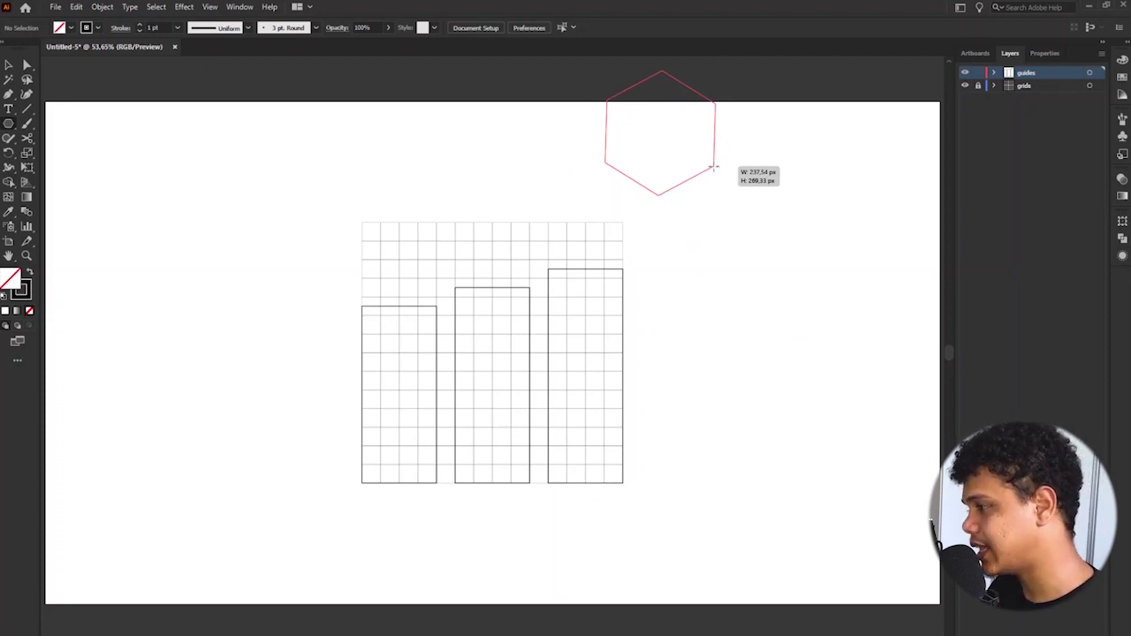
key("Down")
key("Down")
mouse_move(714, 166)
left_mouse_down()
mouse_move(767, 200)
mouse_move(717, 161)
mouse_move(728, 171)
left_mouse_up()
key("Down")
left_click_drag(684, 112, 816, 259)
left_click(778, 174)
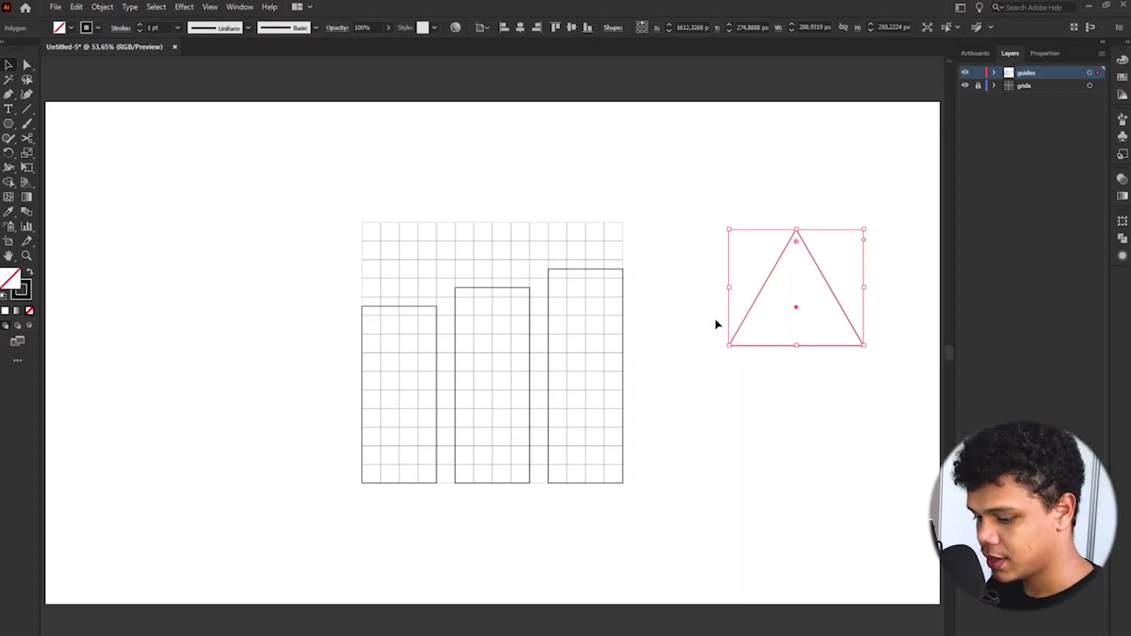
Draw a trial horizontal line about 474 px long above the grid and delete it.
key("backslash")
left_click_drag(370, 362, 603, 401)
key("Escape")
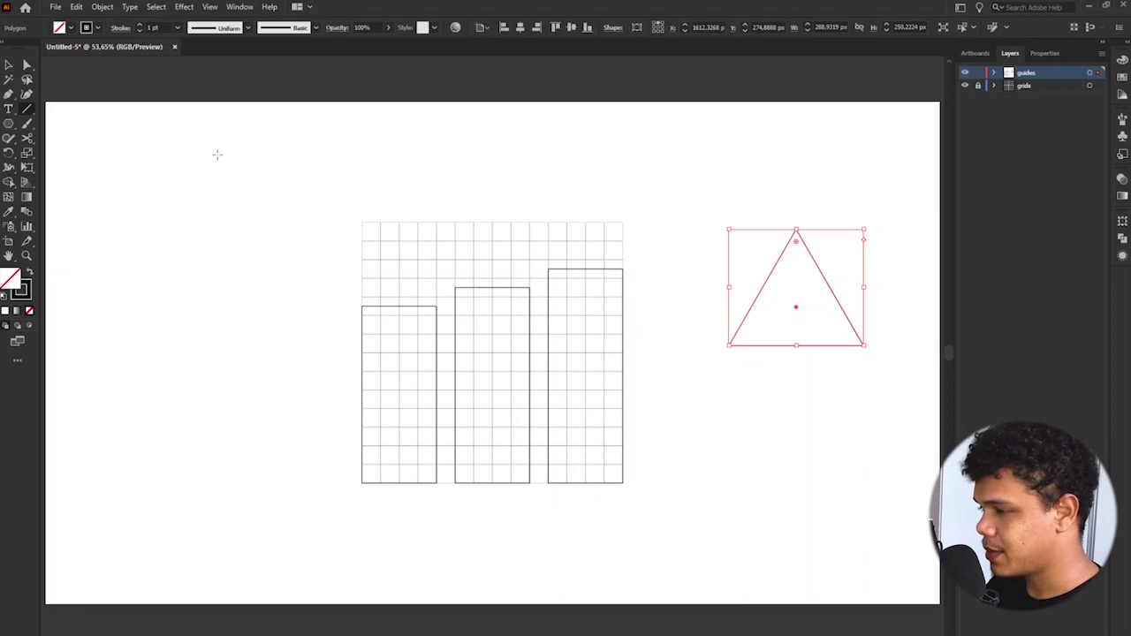
key("backslash")
left_click_drag(187, 164, 409, 165)
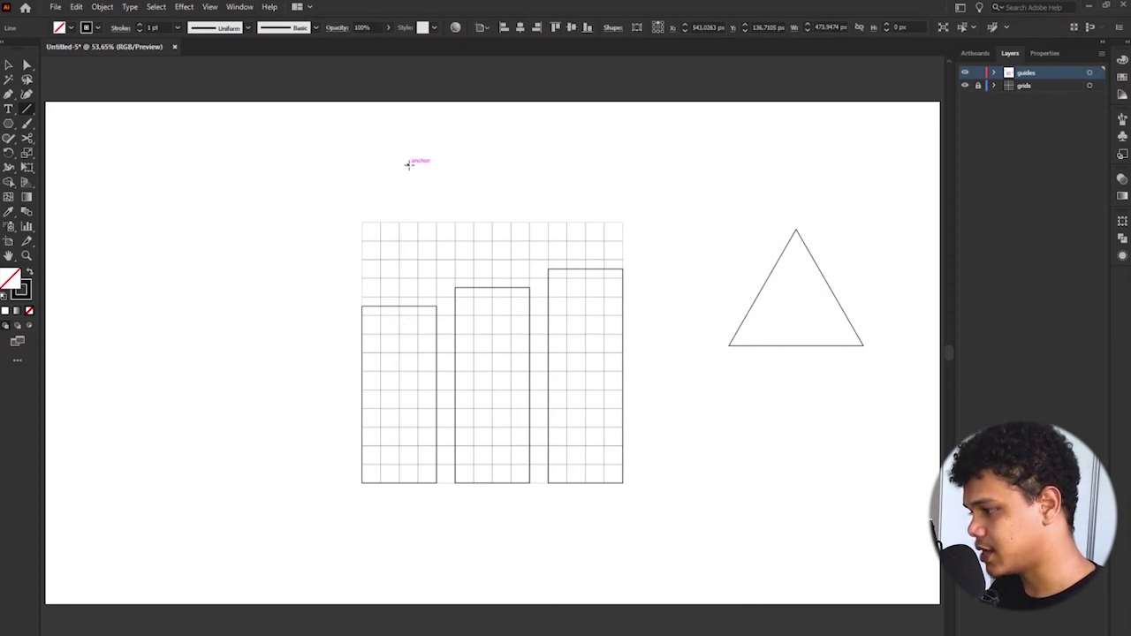
key("Delete")
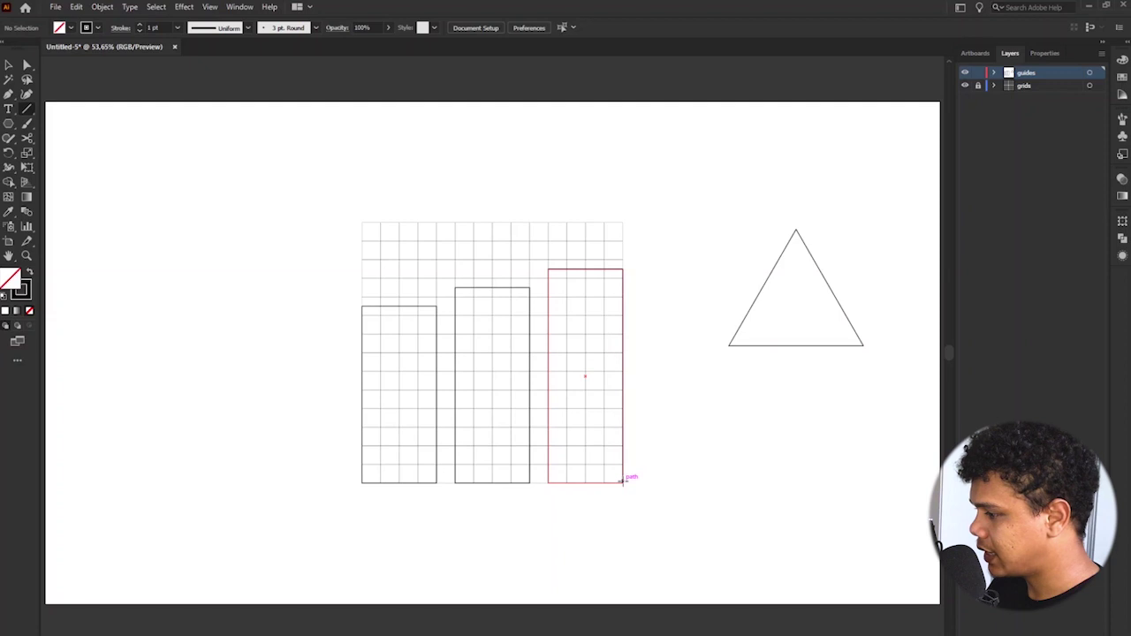
Create a 600 px line segment at 150° starting from the bottom-right corner of the tallest rectangle.
left_click(623, 482)
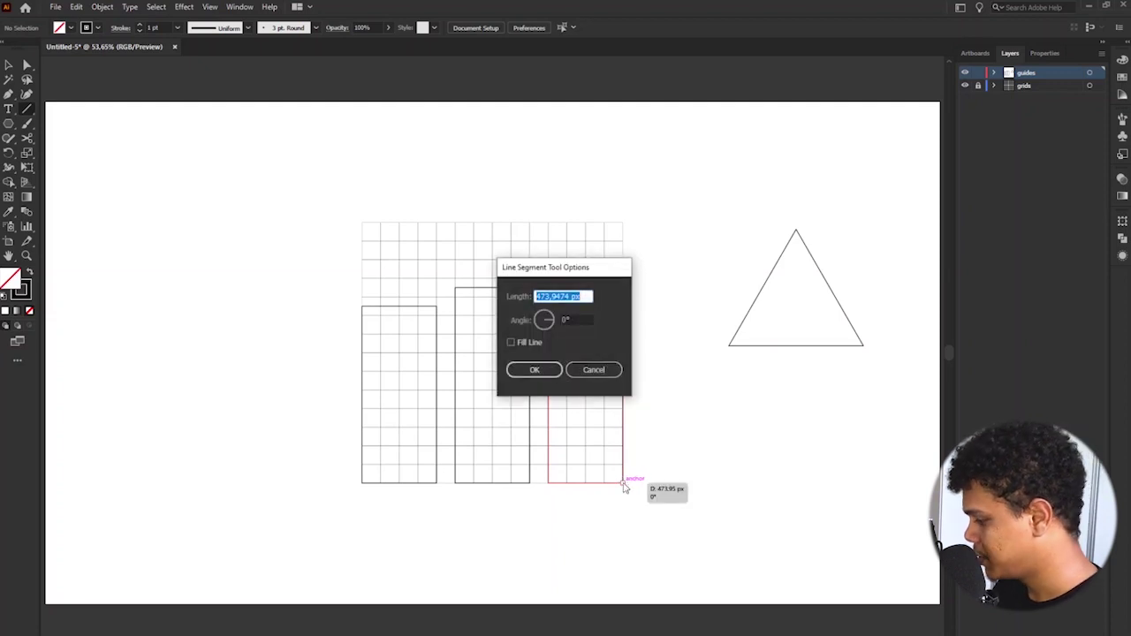
type("600")
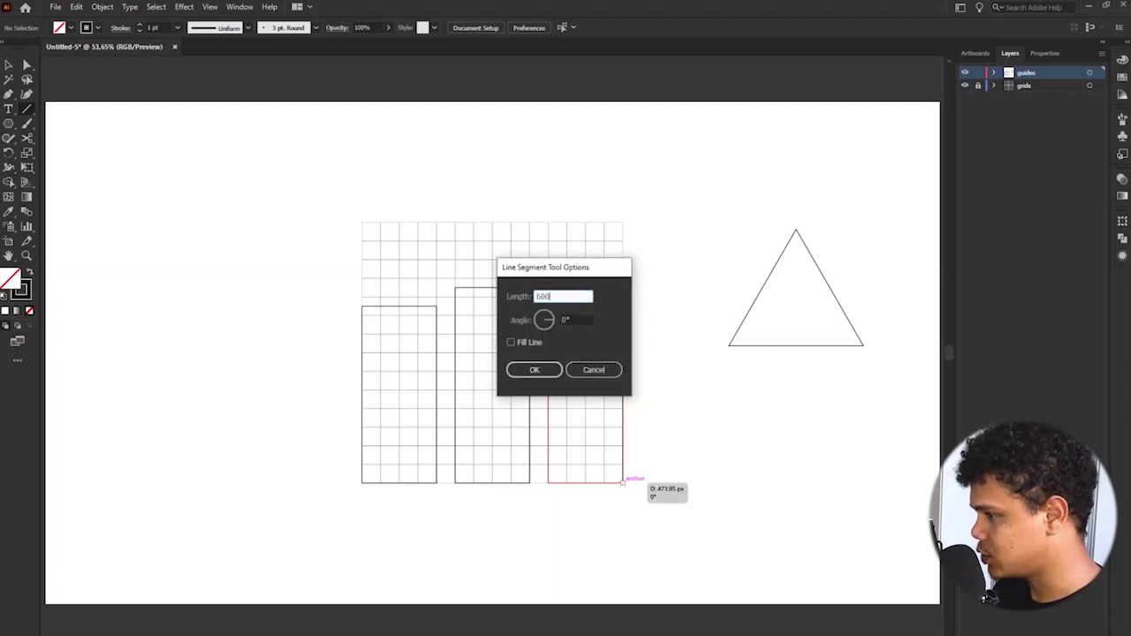
key("Tab")
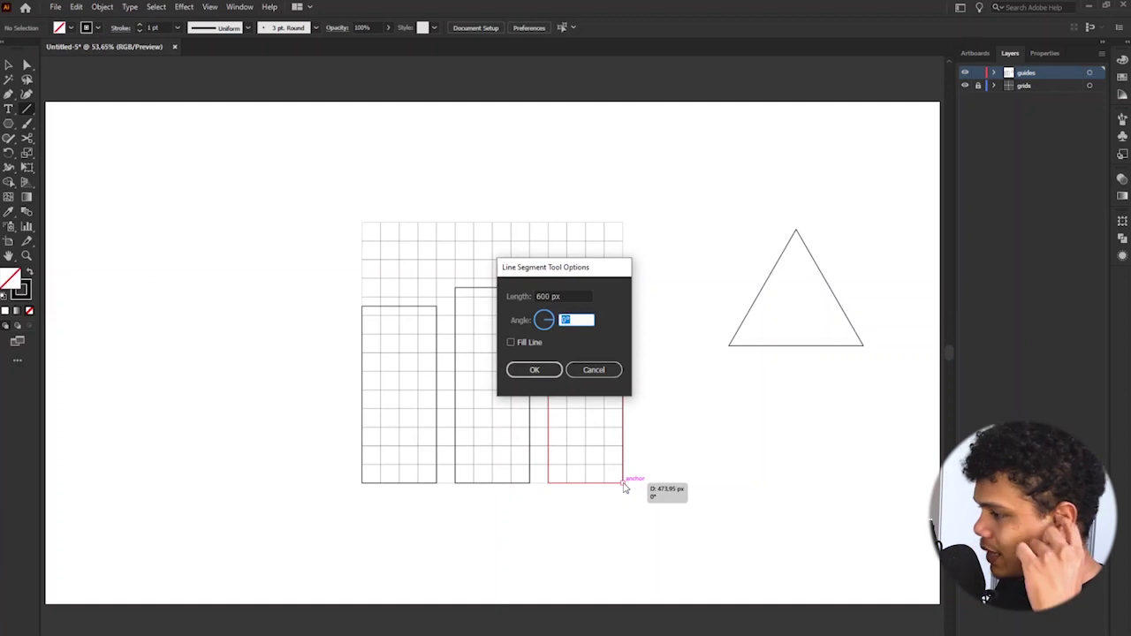
type("150")
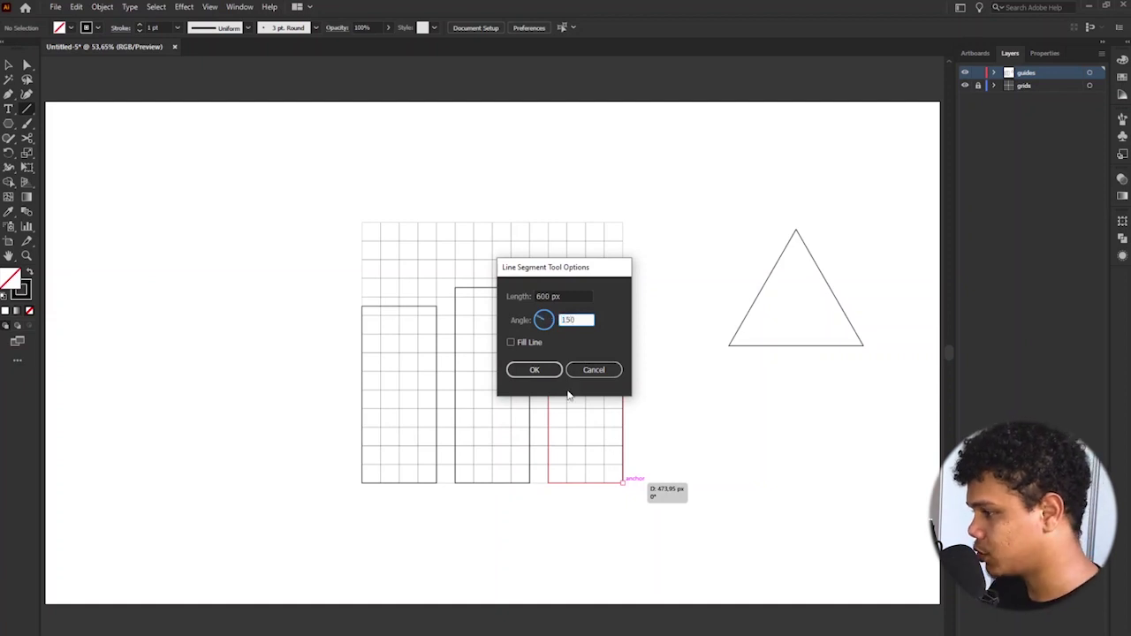
left_click(534, 370)
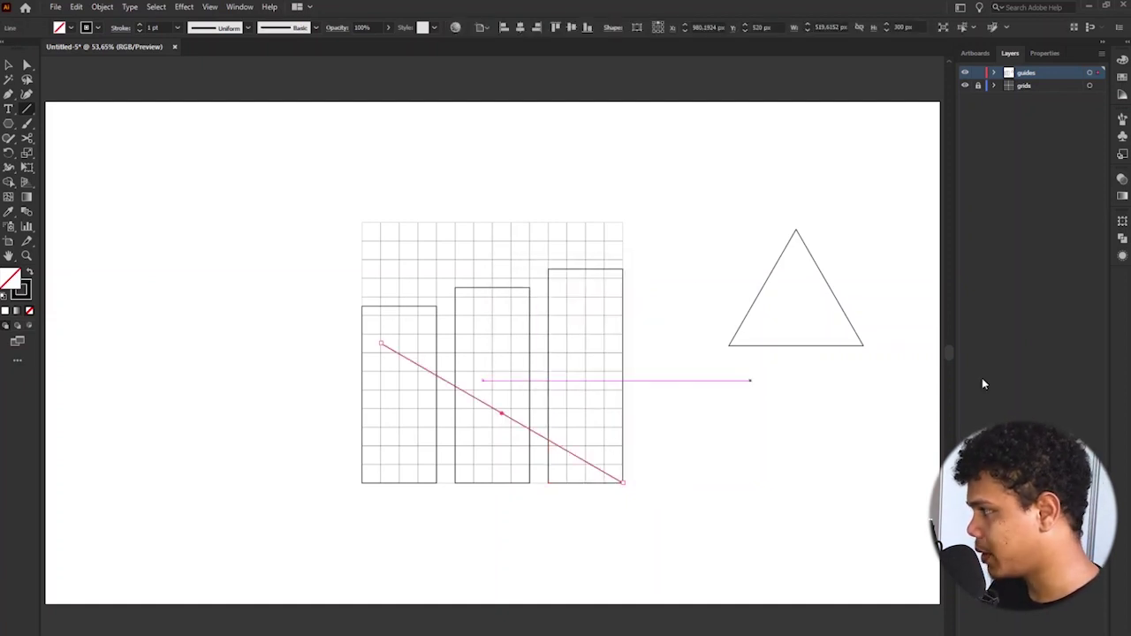
Set the diagonal line's length to 860 px so it extends beyond both sides of the rectangles.
left_click(1121, 226)
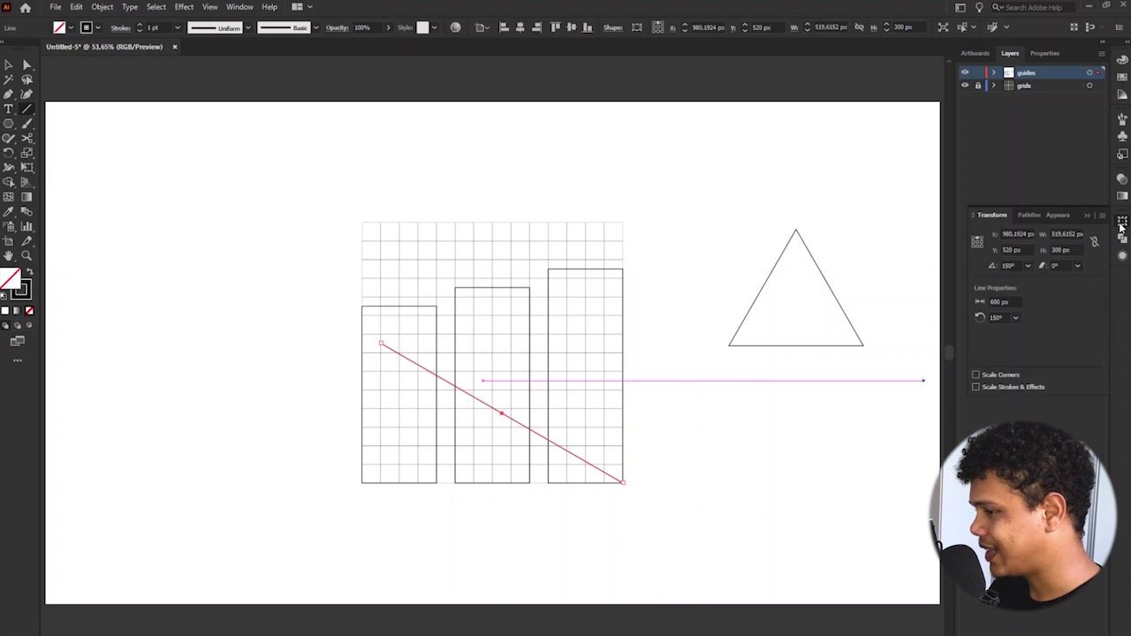
double_click(998, 301)
type("660")
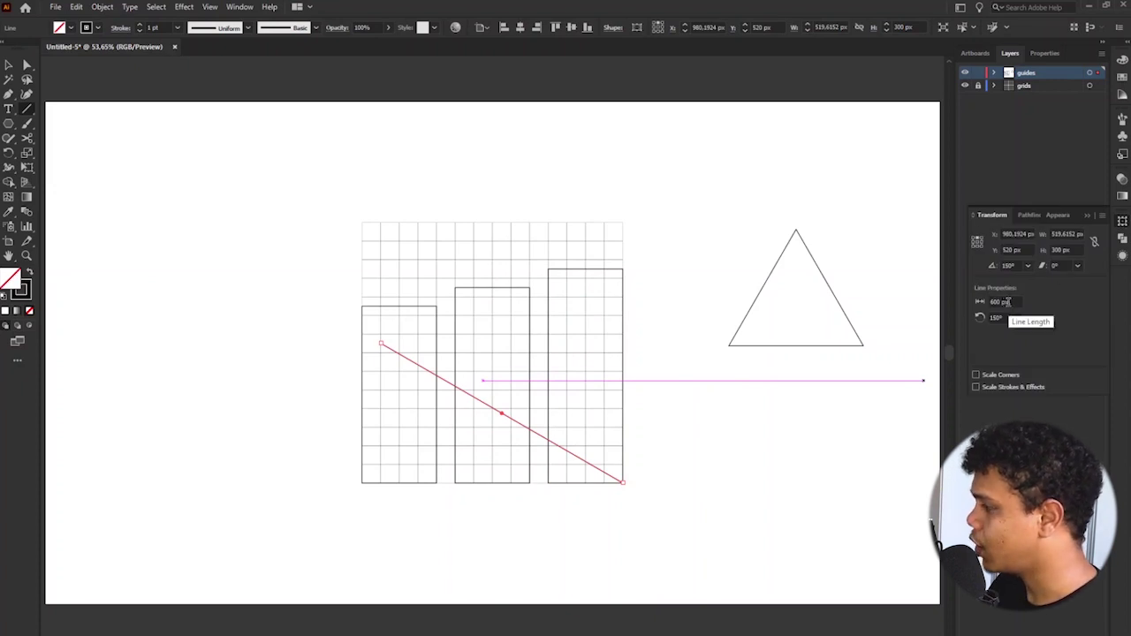
key("Return")
Delete the triangle beside the grid.
key("v")
left_click(803, 267)
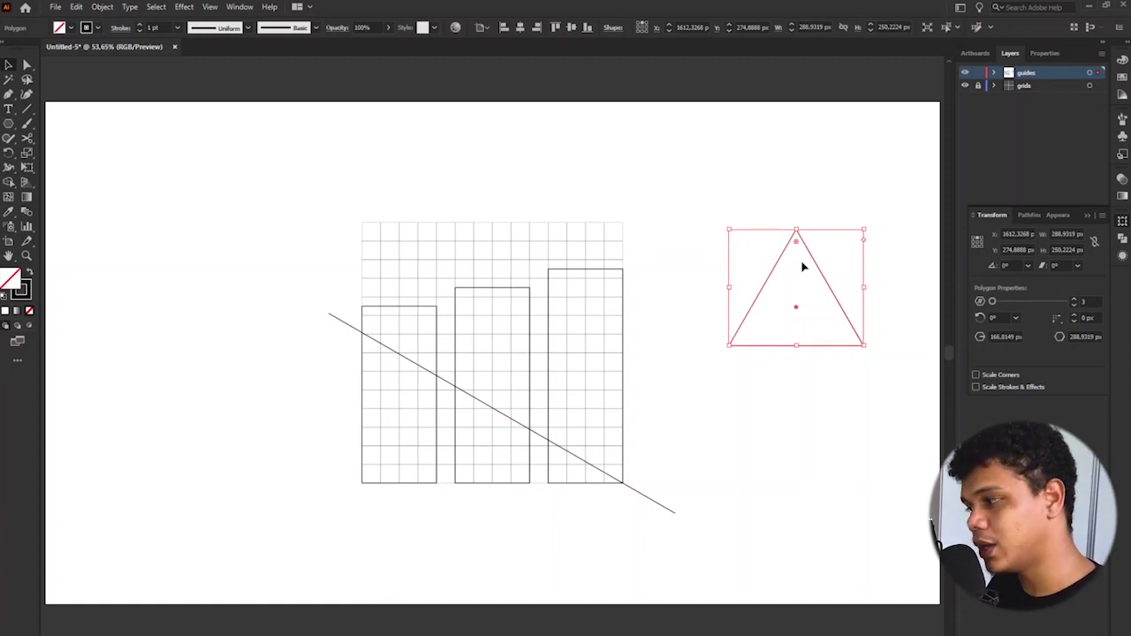
key("Delete")
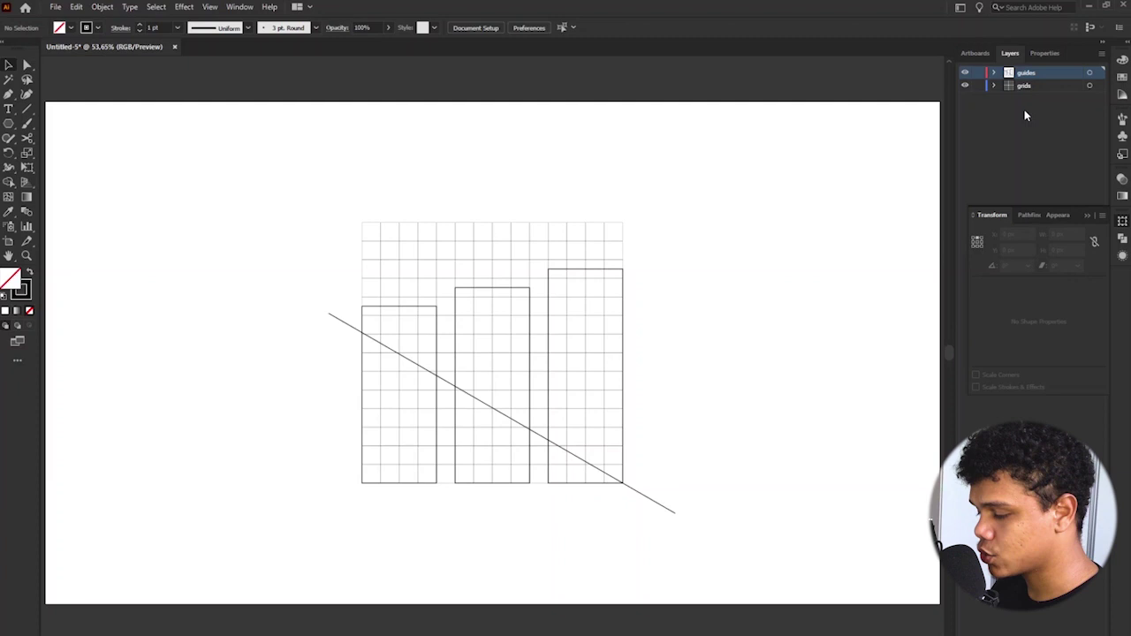
Rotate all the grid and guide artwork together by 30° and lock the grids layer.
key("ctrl+a")
key("a")
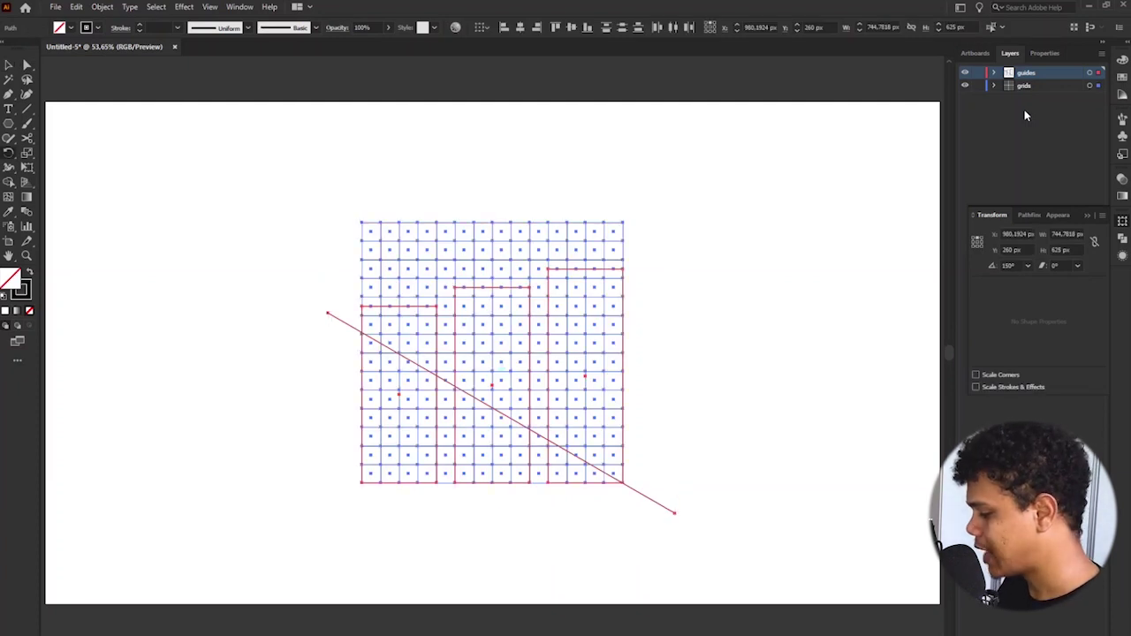
key("r")
key("Return")
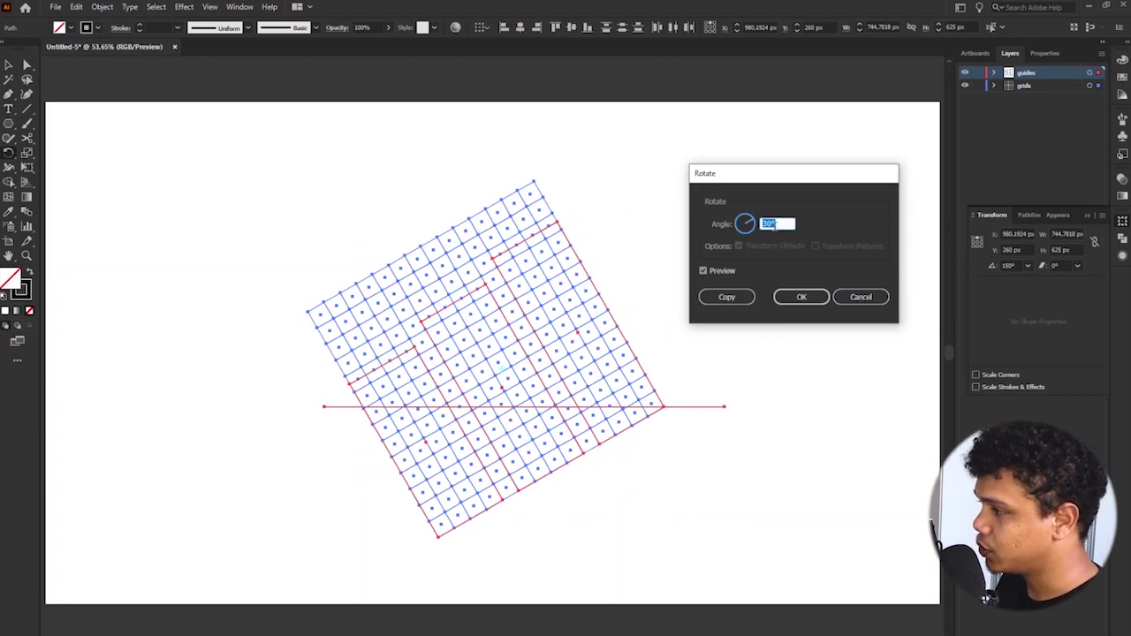
key("Tab")
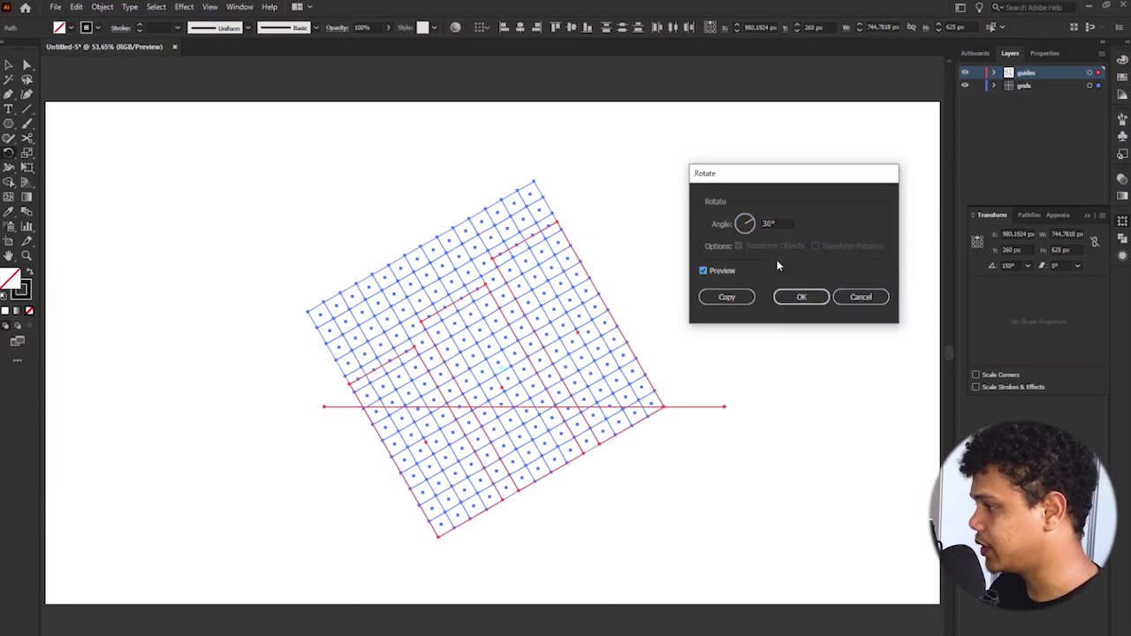
left_click(801, 297)
left_click(978, 85)
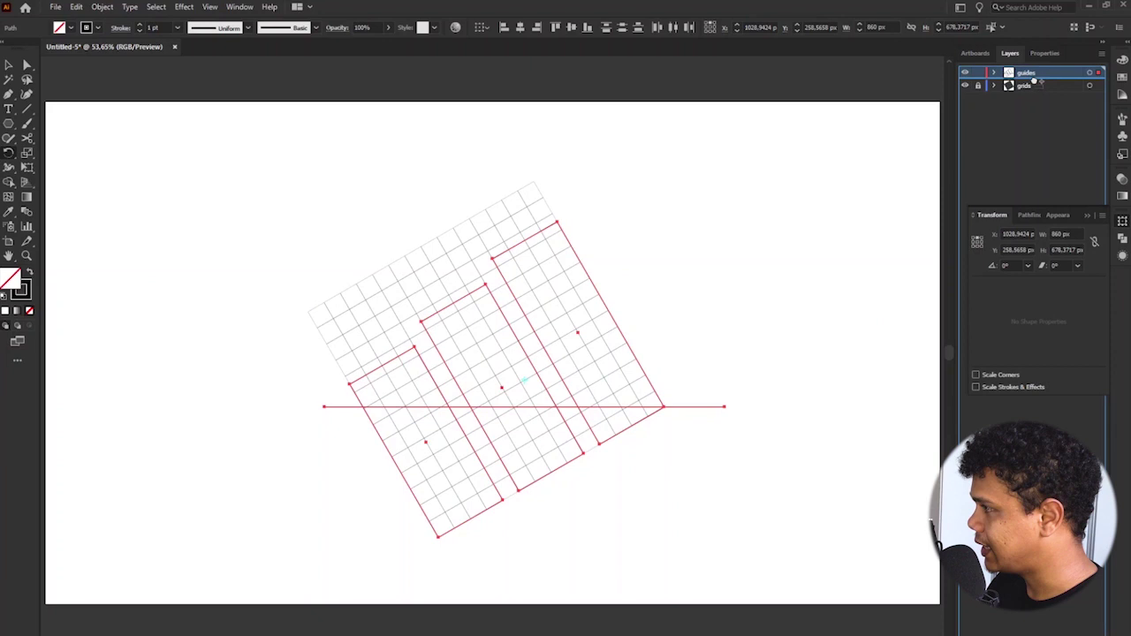
Name the duplicate of the guides layer "final" and hide the original guides layer.
left_click(993, 74)
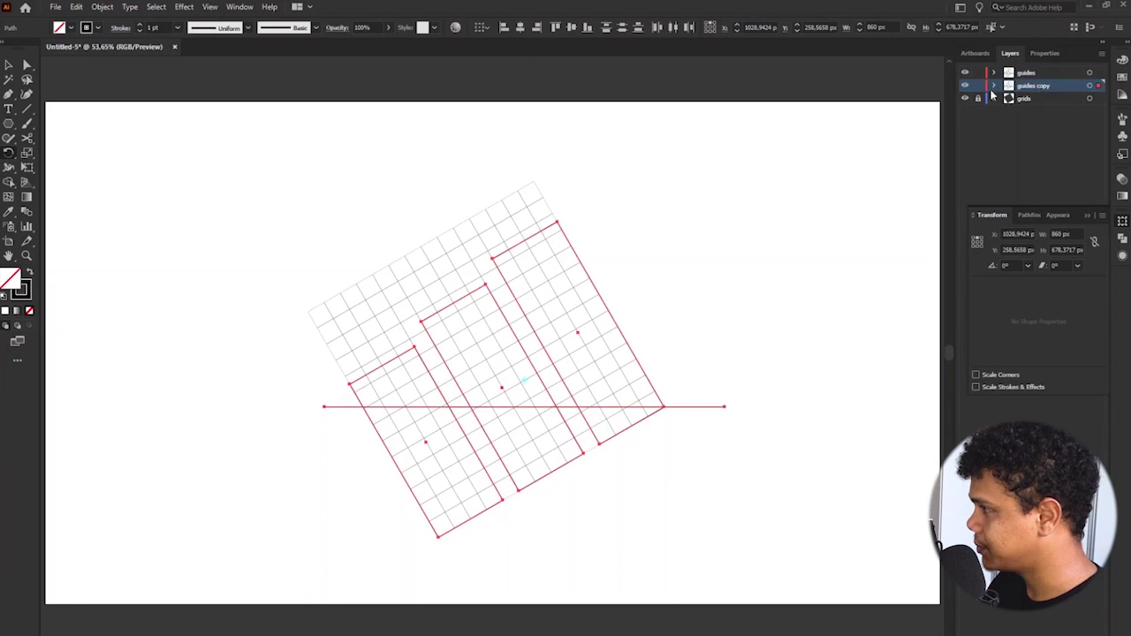
double_click(1035, 86)
type("final")
key("Return")
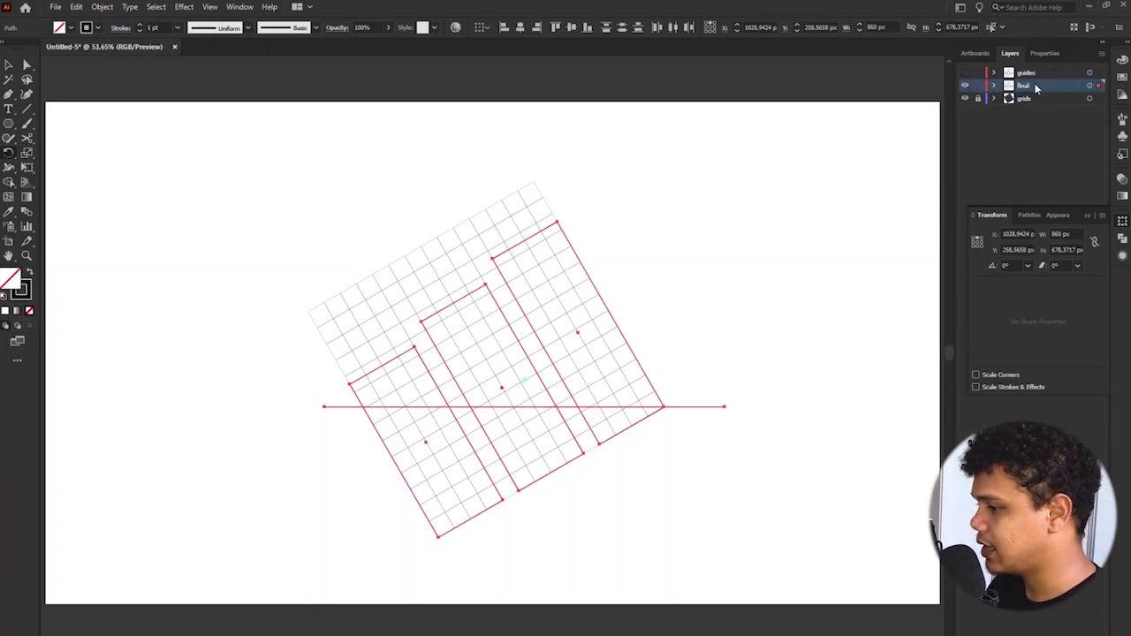
Remove the portions of the three slanted bars below the horizontal line with the Shape Builder tool.
key("shift+m")
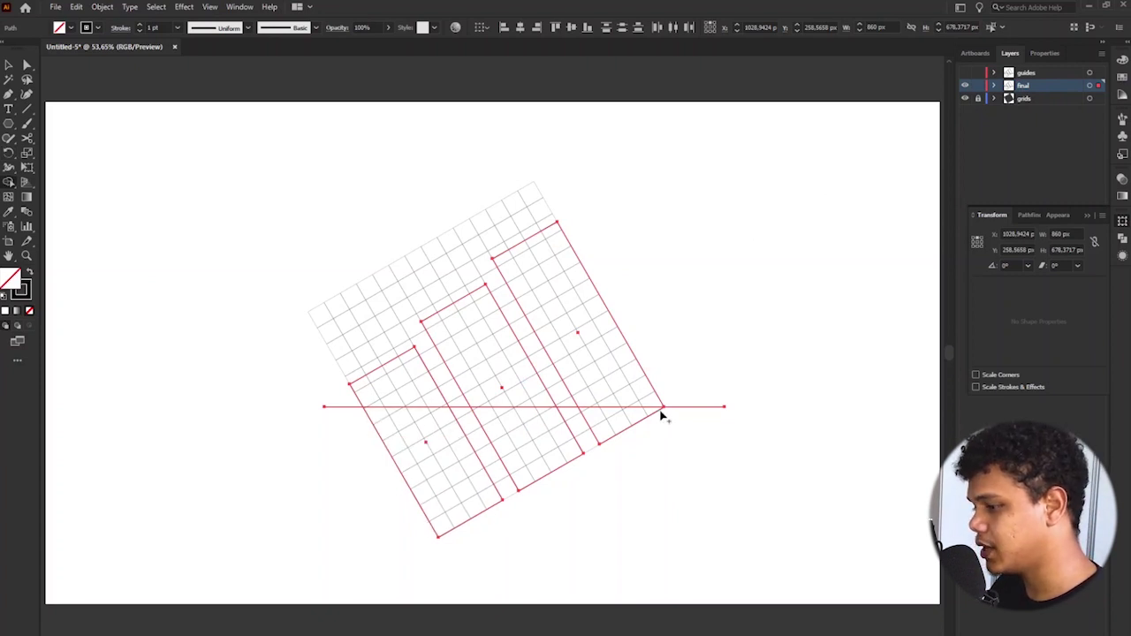
mouse_move(351, 480)
left_mouse_down()
mouse_move(501, 442)
mouse_move(626, 440)
left_mouse_up()
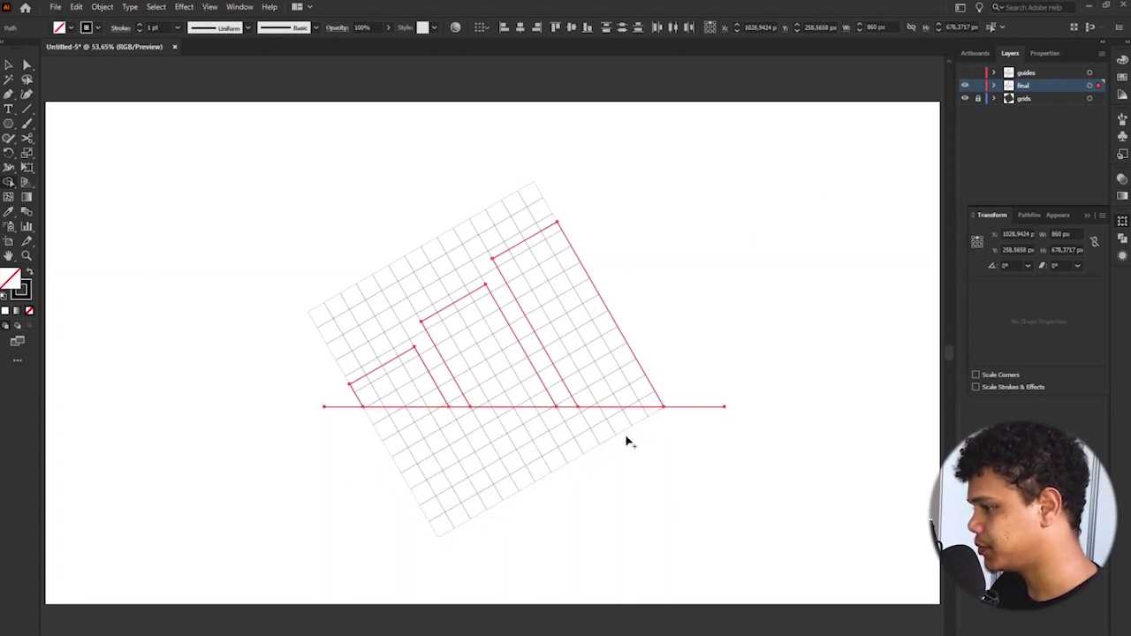
key("v")
left_click(709, 165)
Remove the horizontal line from the final layer and give the three trimmed bars a black fill without stroke.
left_click_drag(646, 151, 387, 367)
key("Delete")
key("ctrl+a")
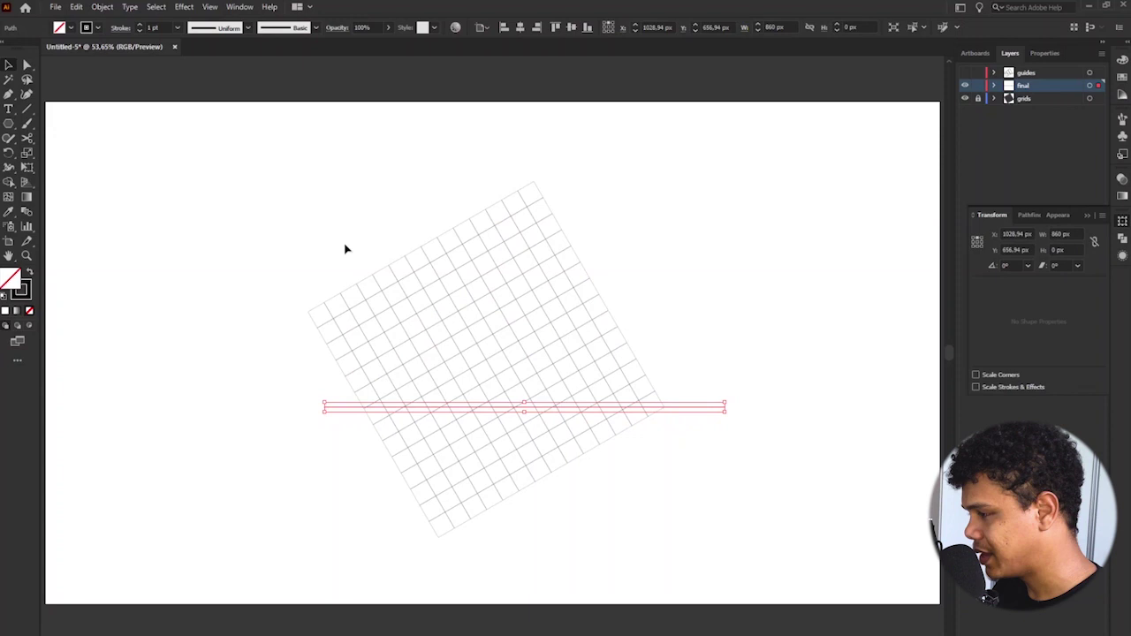
key("Delete")
key("ctrl+z")
key("ctrl+z")
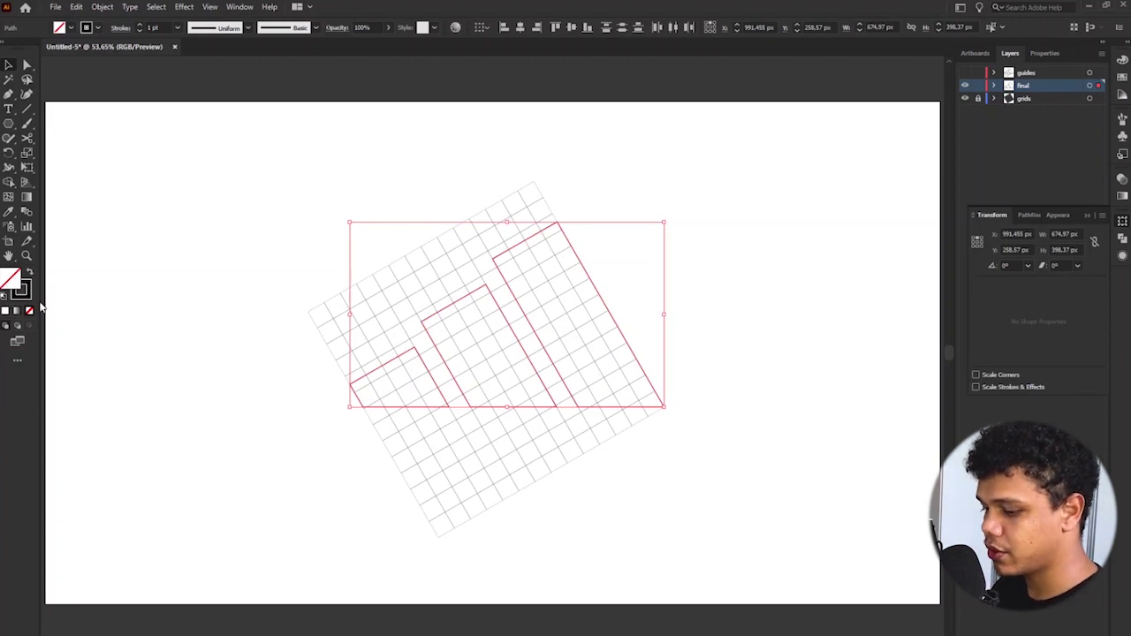
key("shift+x")
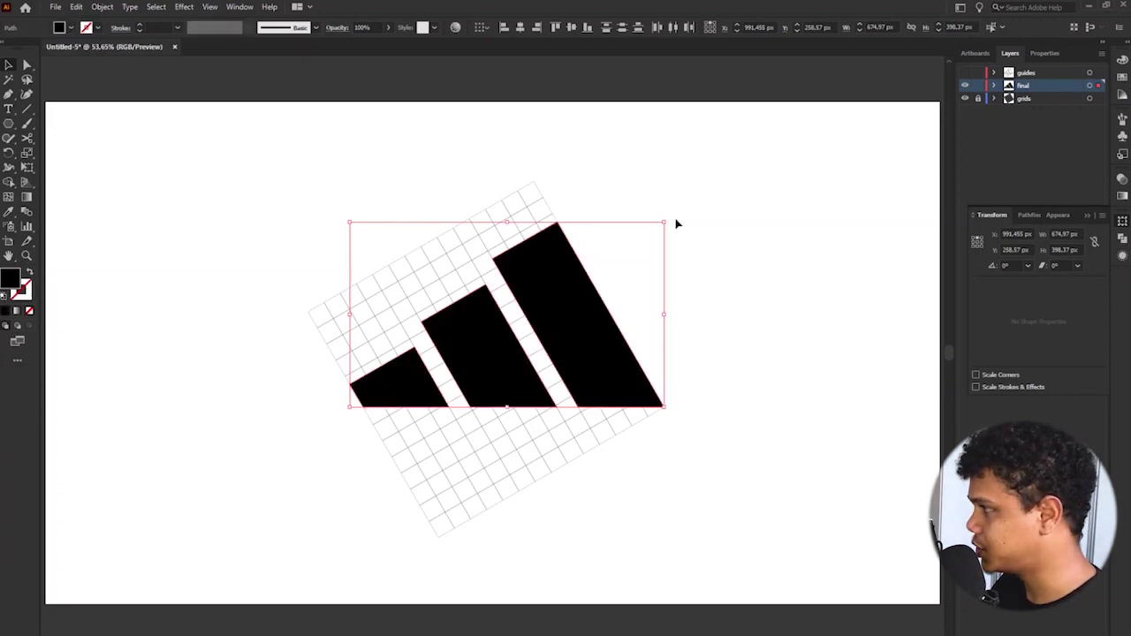
Set the final layer's opacity to 30% and show the guides layer over it.
left_click(1091, 85)
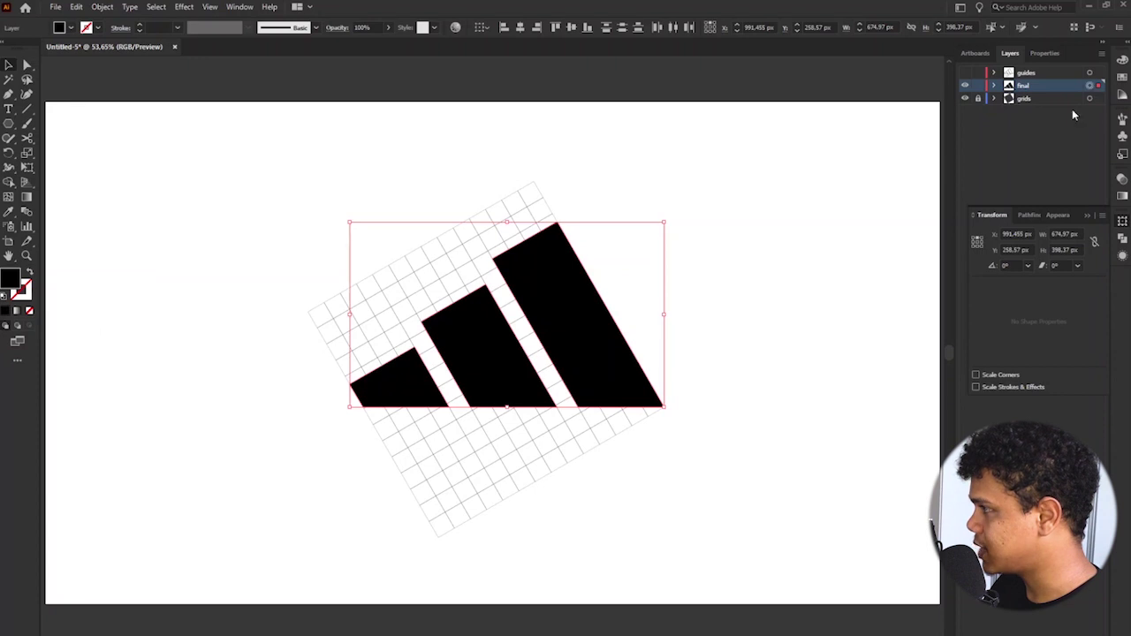
left_click(364, 28)
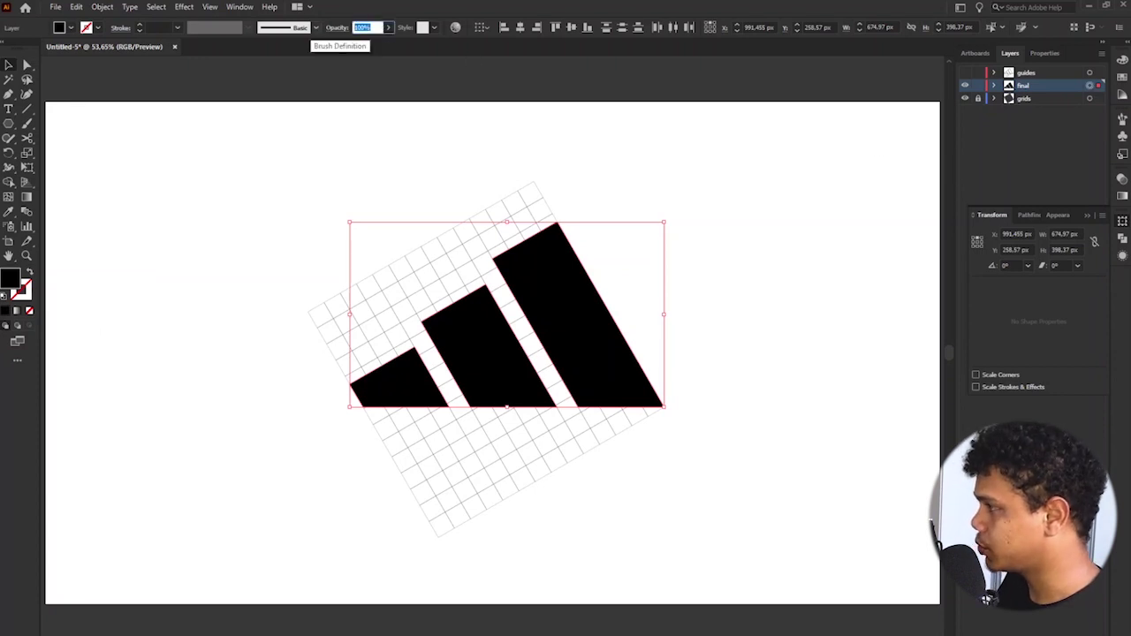
type("30")
key("Return")
left_click(819, 181)
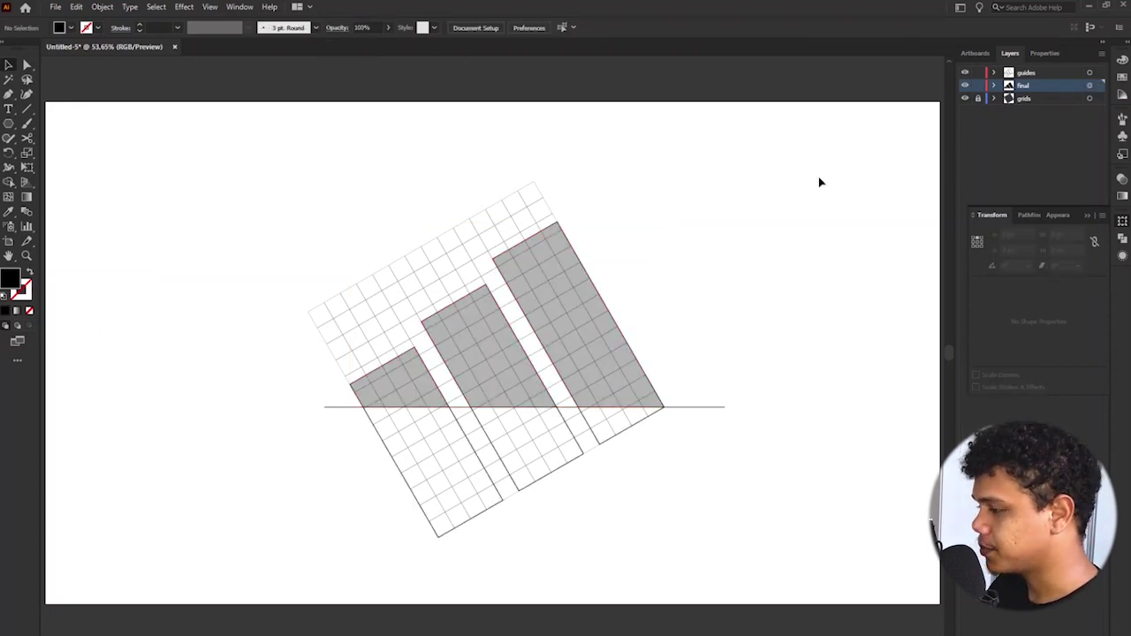